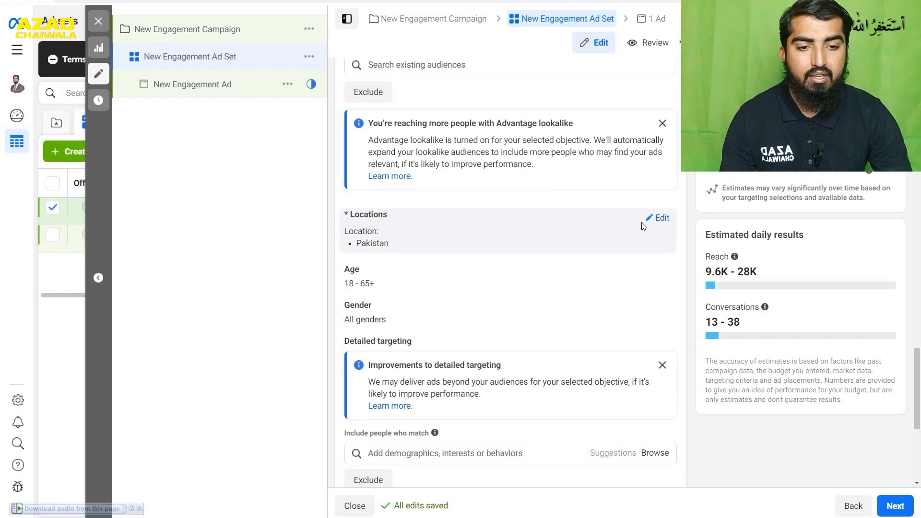
Step: Replace Pakistan with the city of Islamabad, Islamabad Capital Territory, in the ad set's audience locations
left_click(660, 219)
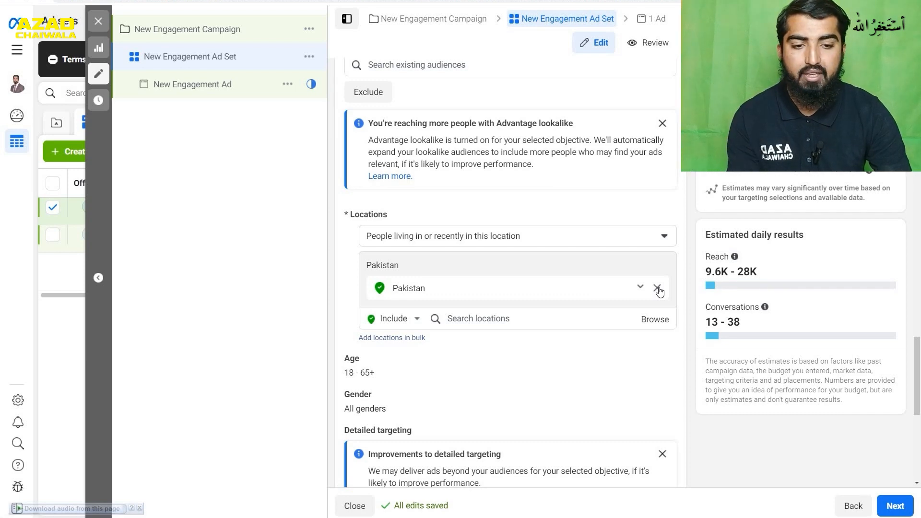
left_click(656, 288)
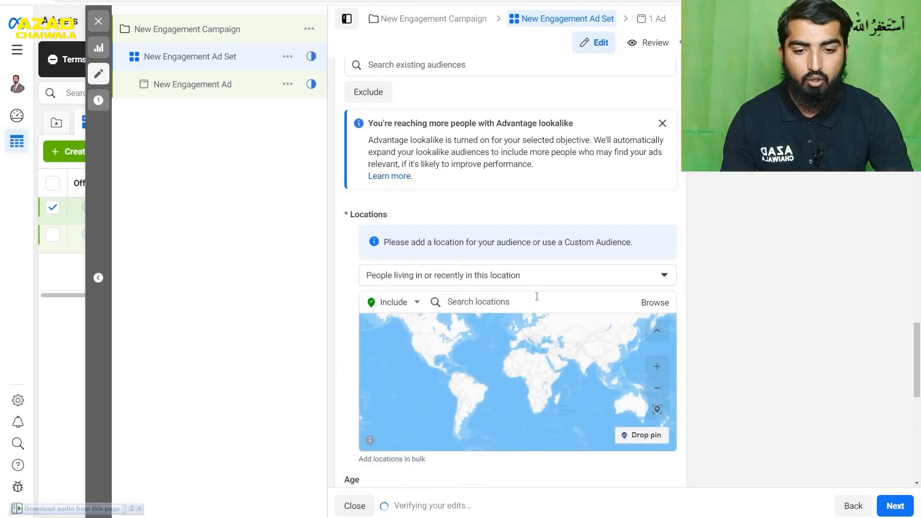
left_click(524, 301)
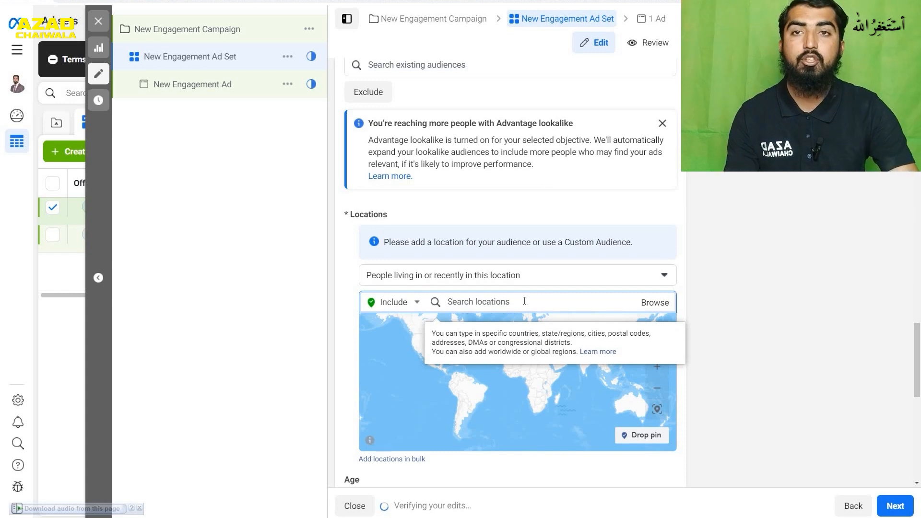
type("islamaba")
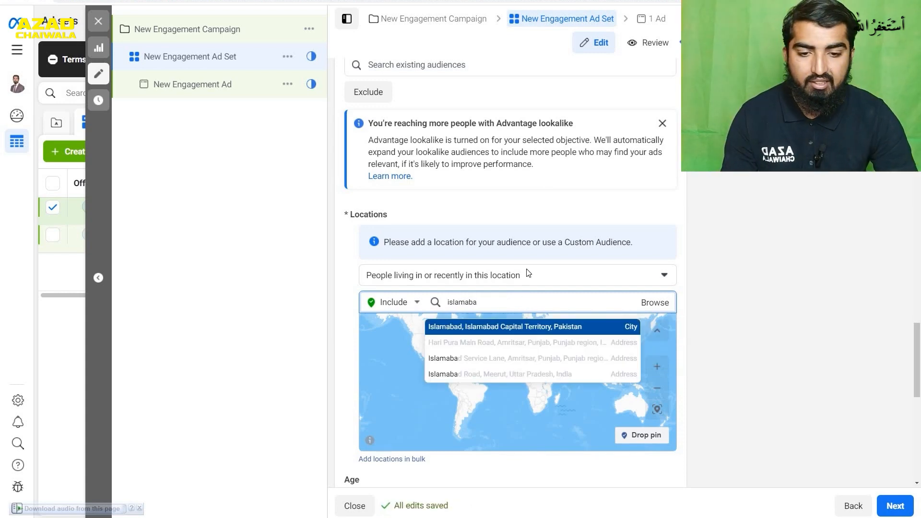
left_click(578, 331)
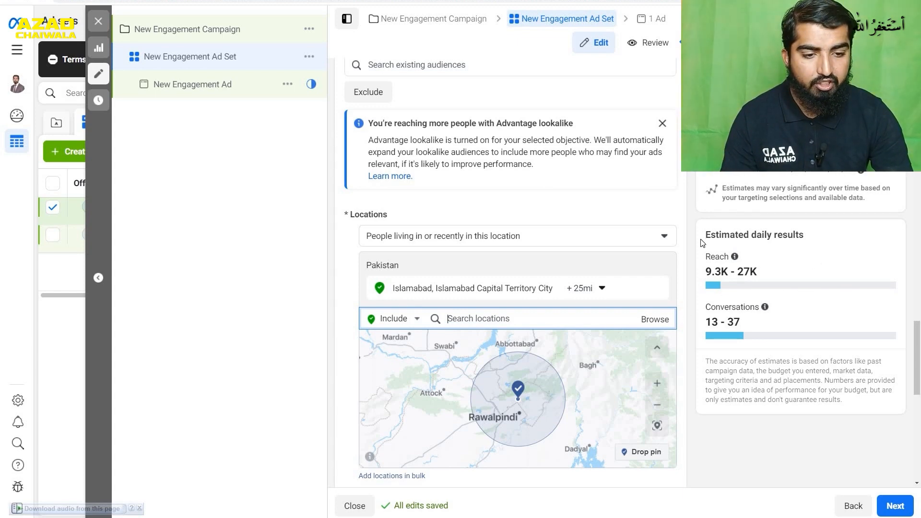
Step: Expand the targeting radius around Islamabad to 50 mi
mouse_move(798, 333)
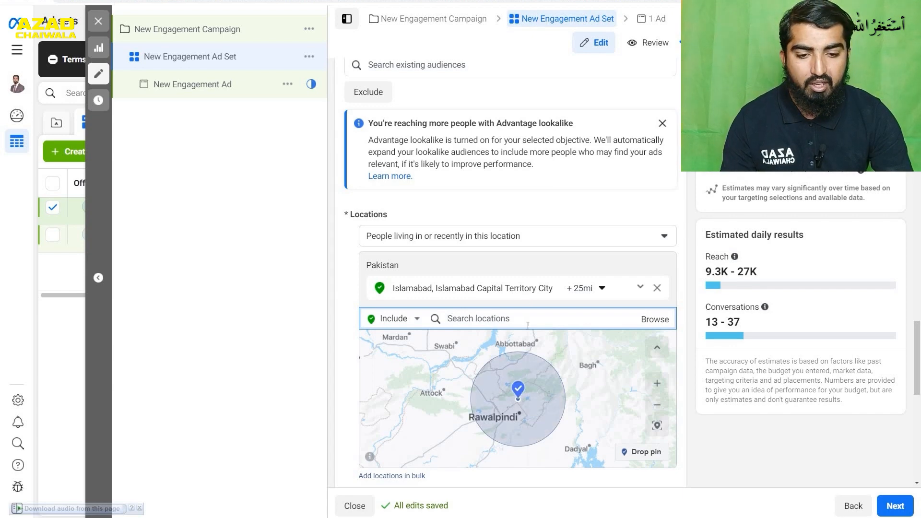
left_click(598, 297)
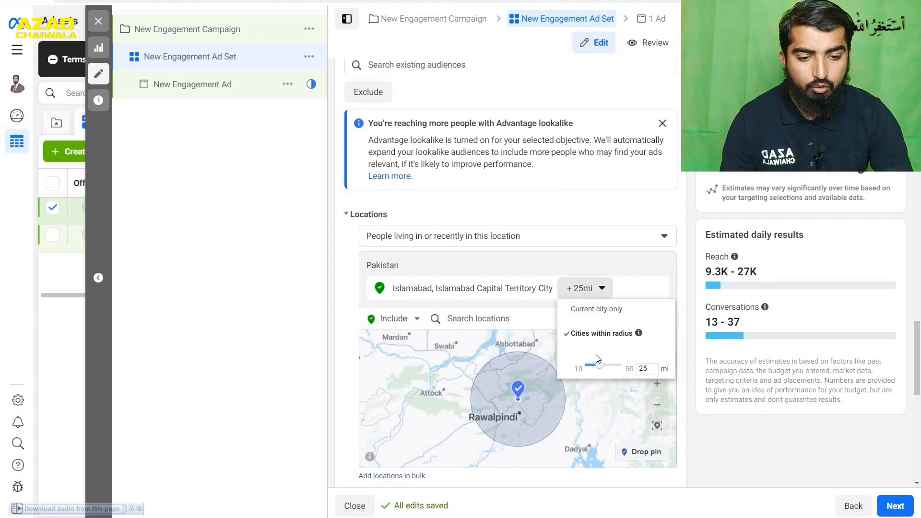
left_click_drag(600, 368, 633, 372)
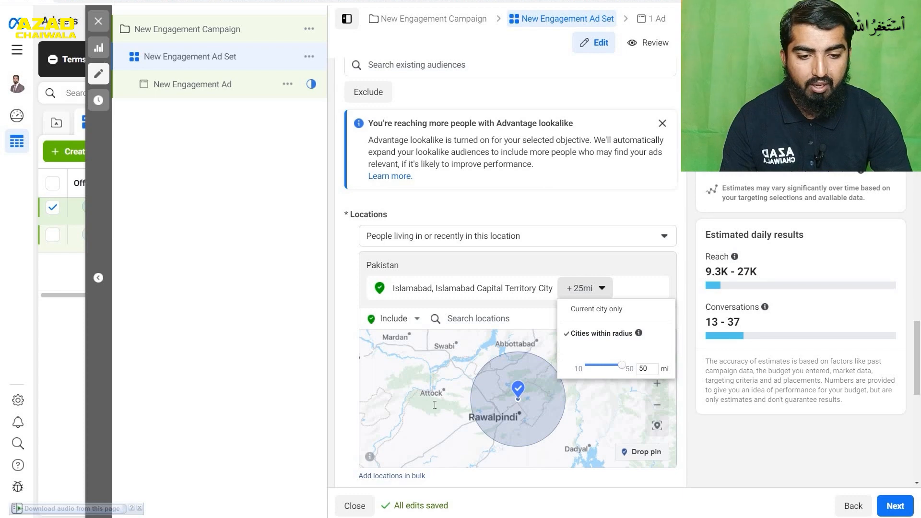
left_click(633, 288)
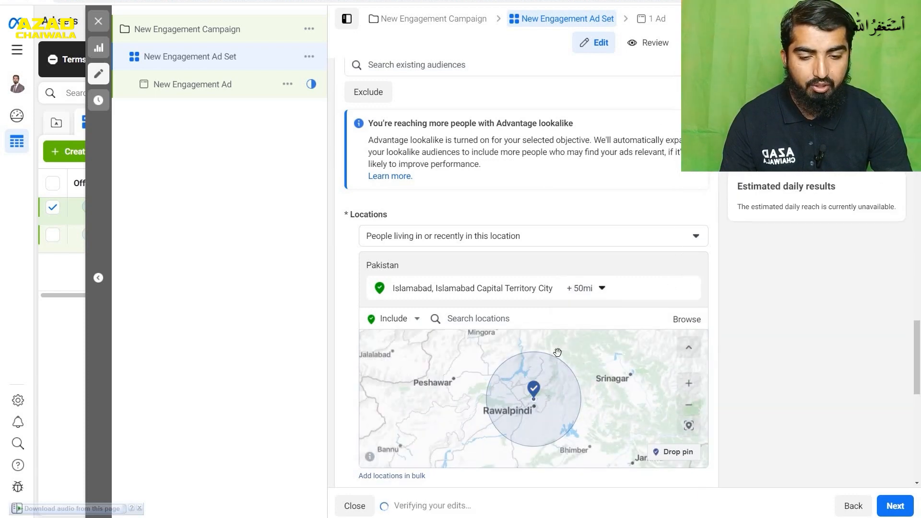
Step: Add the city of Lahore, Punjab, Pakistan as an included location and set its radius to 43 mi
left_click(498, 320)
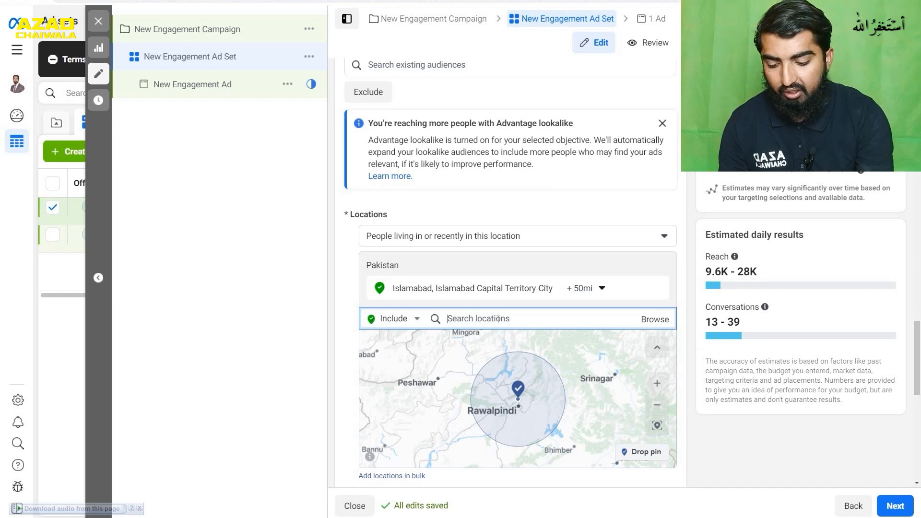
type("lahore")
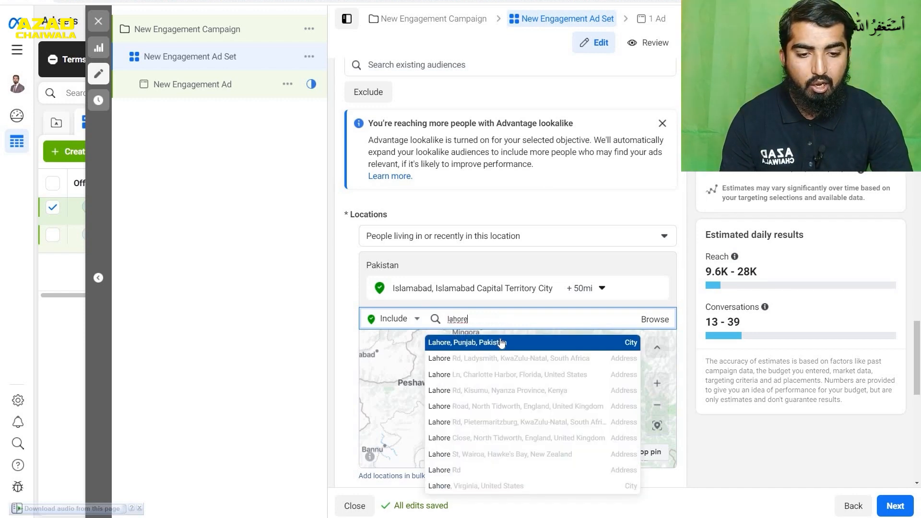
key("Return")
left_click(515, 318)
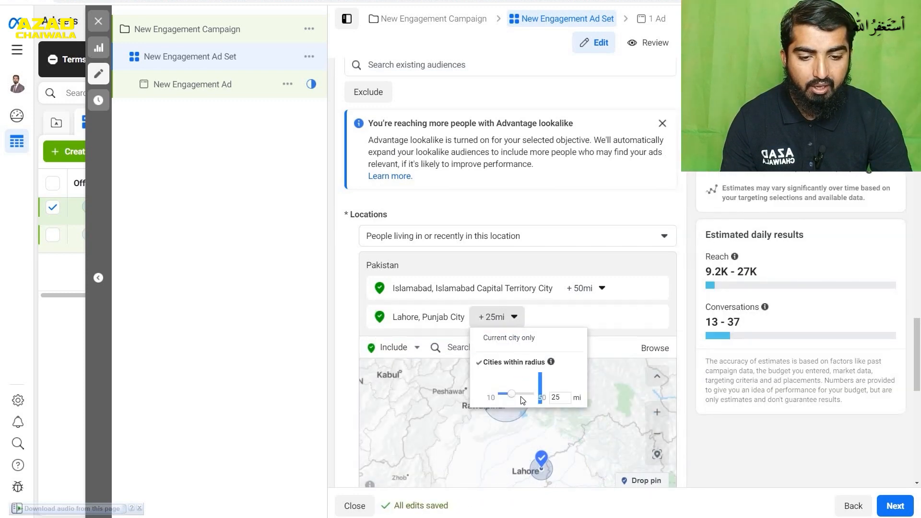
left_click_drag(512, 397, 532, 397)
left_click(291, 384)
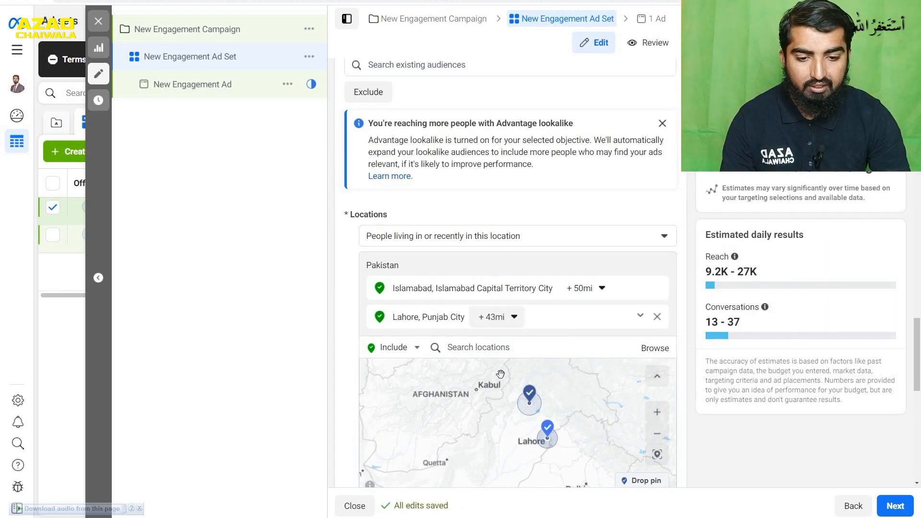
Step: Drop a location pin on Faisalabad in the audience map
scroll(525, 375, "down", 3)
scroll(525, 376, "up", 2)
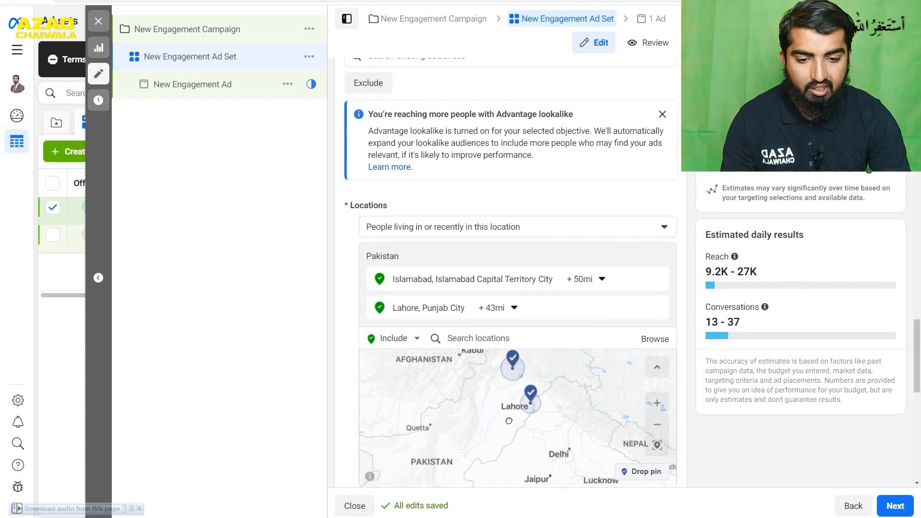
left_click_drag(551, 388, 557, 430)
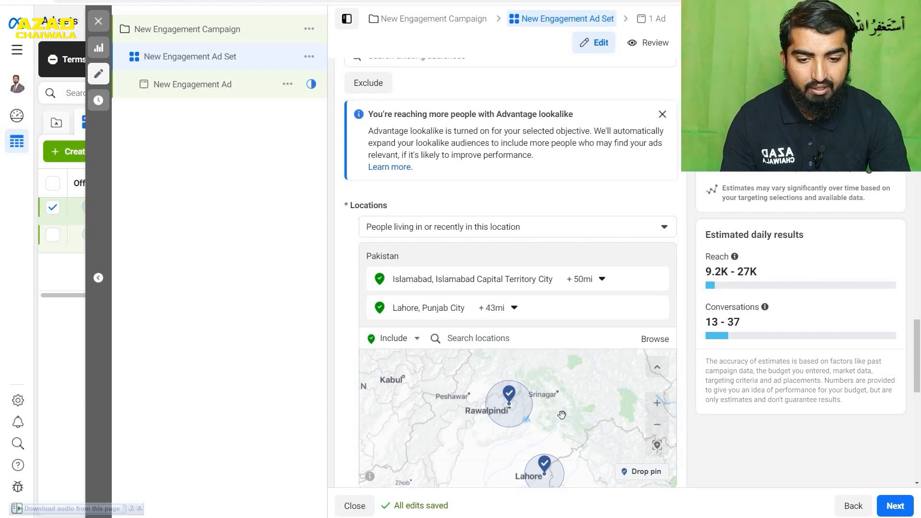
left_click_drag(561, 415, 576, 350)
scroll(499, 472, "up", 3)
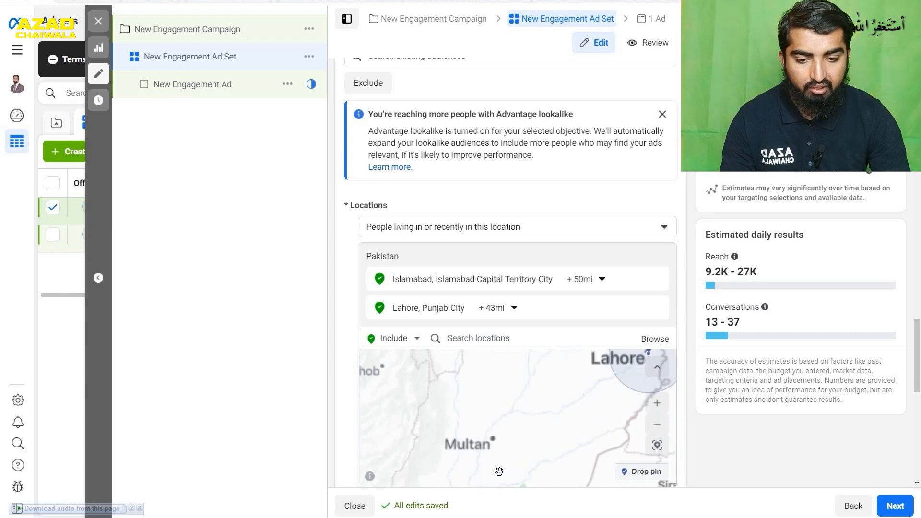
mouse_move(508, 446)
left_mouse_down()
mouse_move(516, 429)
mouse_move(502, 458)
left_mouse_up()
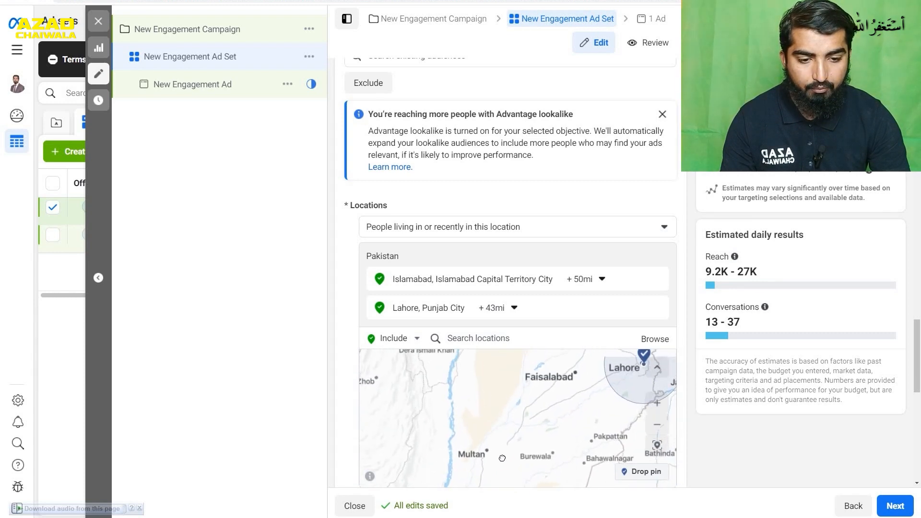
left_click(642, 472)
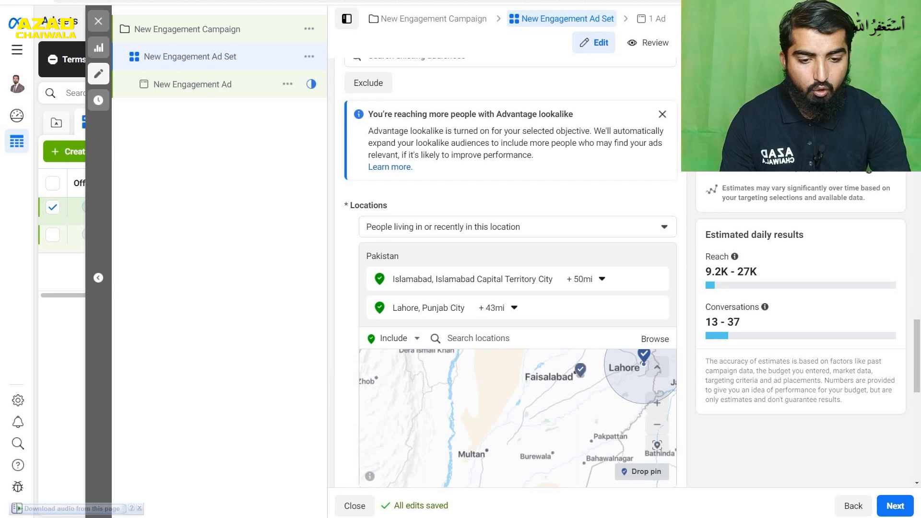
left_click(576, 371)
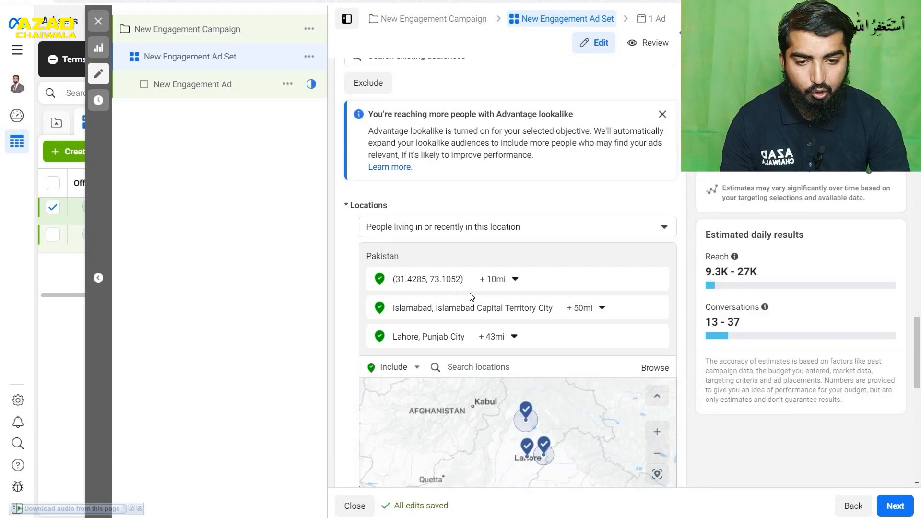
Step: Set the targeting radius of the Faisalabad pin to 50 mi
left_click(502, 283)
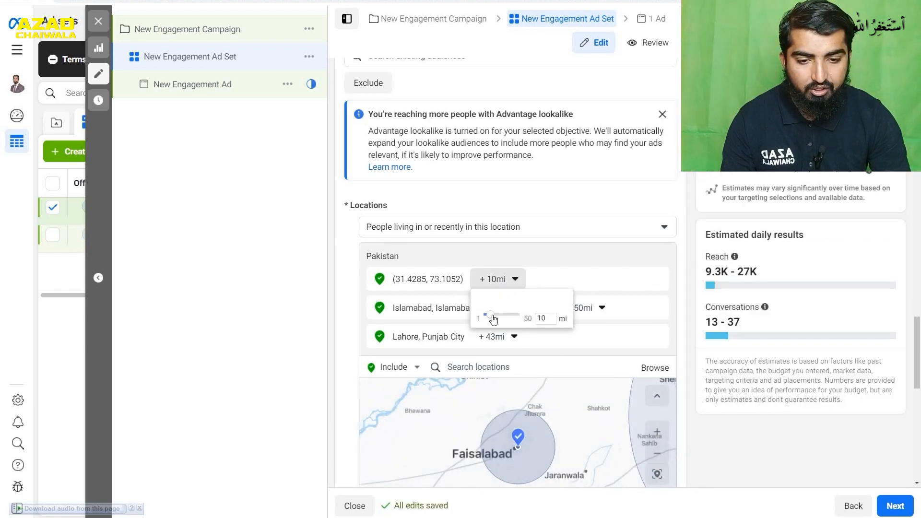
left_click_drag(493, 316, 521, 315)
left_click(568, 398)
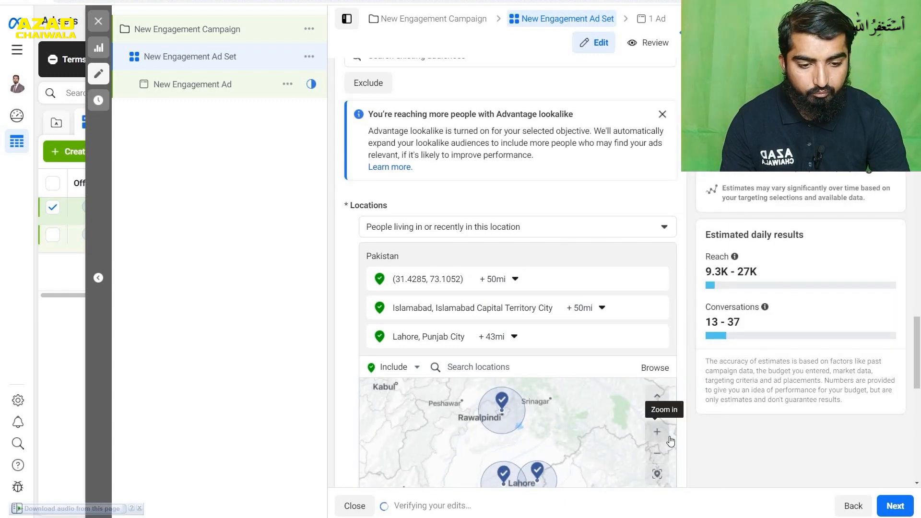
Step: Drop another location pin on Multan in the audience map
scroll(554, 423, "down", 1)
left_click_drag(572, 389, 623, 316)
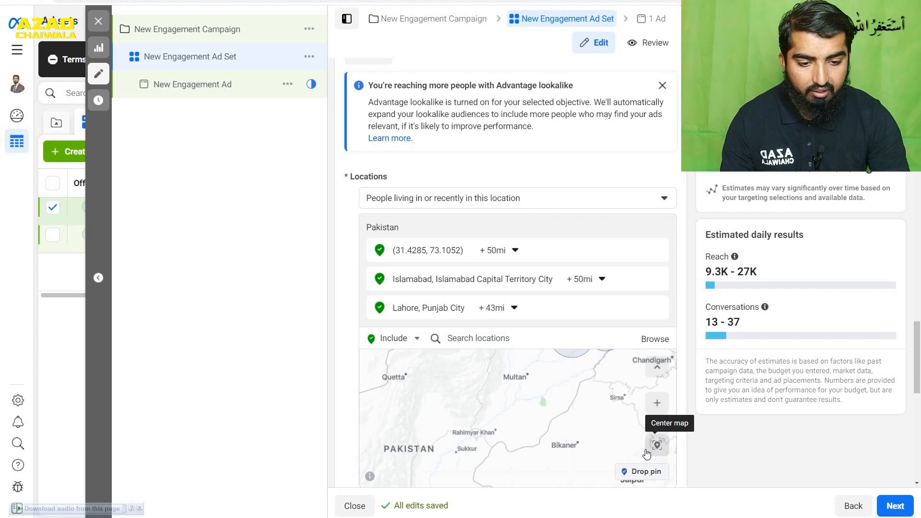
left_click(641, 471)
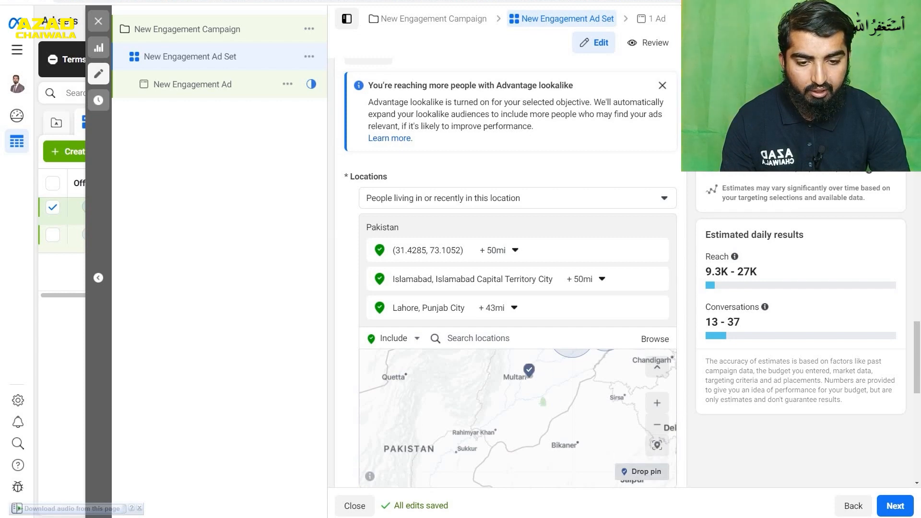
left_click(529, 372)
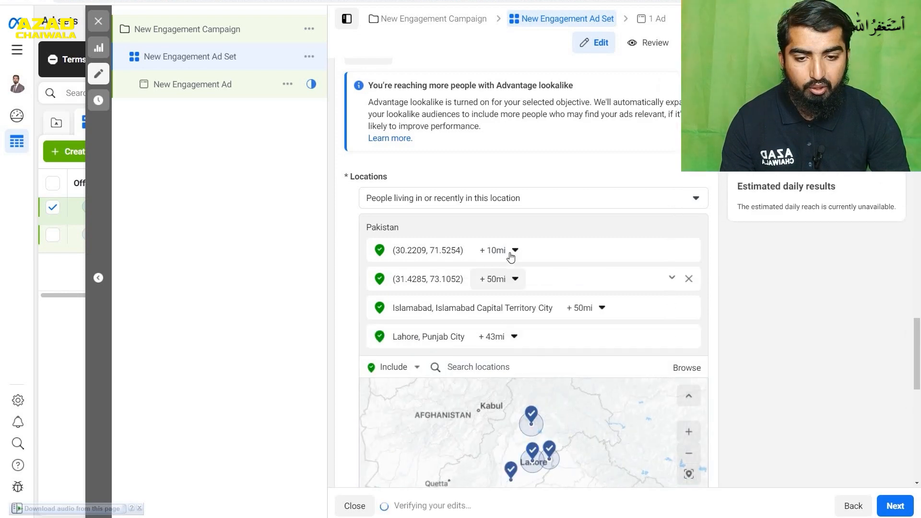
Step: Set the targeting radius of the Multan pin to 49 mi
left_click(511, 251)
left_click_drag(490, 285, 524, 292)
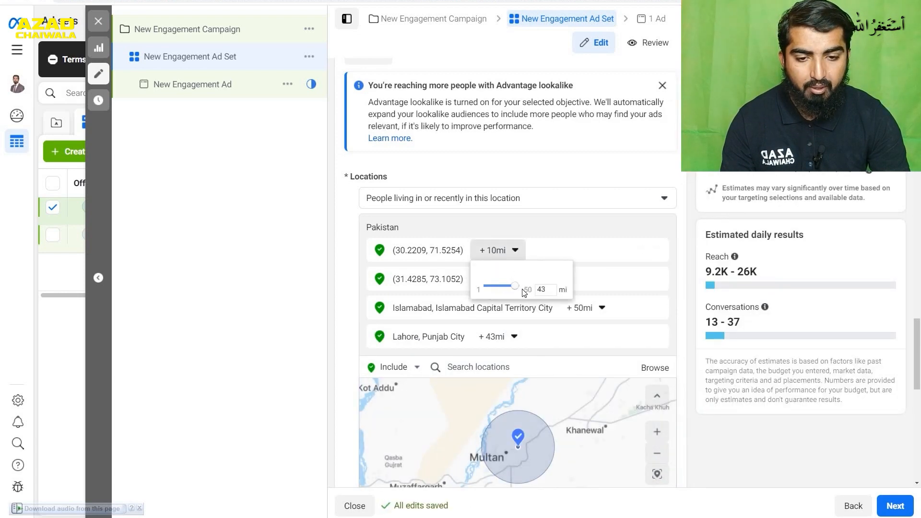
left_click(549, 396)
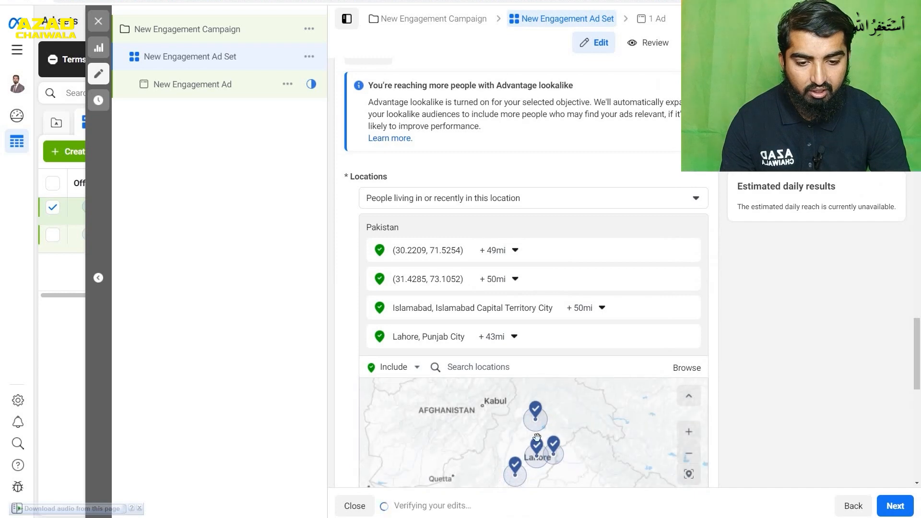
left_click_drag(561, 429, 581, 397)
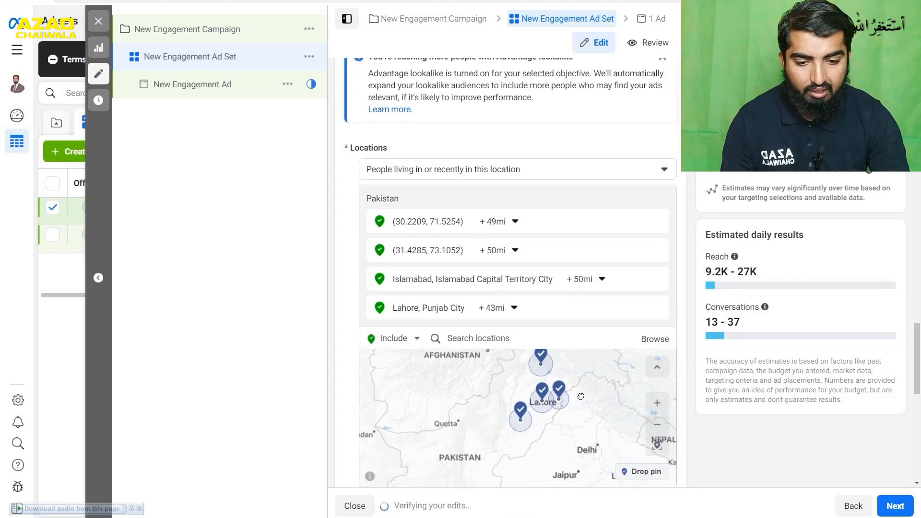
left_click_drag(548, 434, 535, 473)
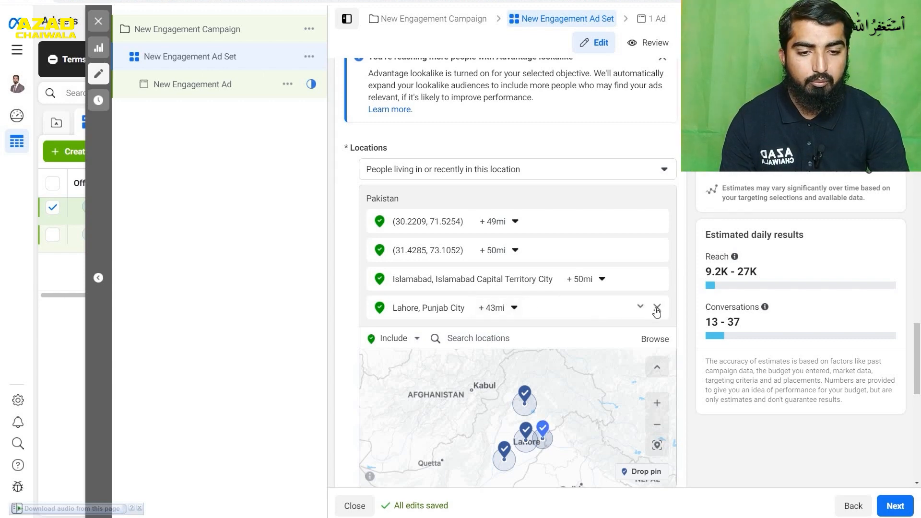
Step: Remove Lahore, Islamabad and the Multan and Faisalabad pins from the audience locations
left_click(657, 307)
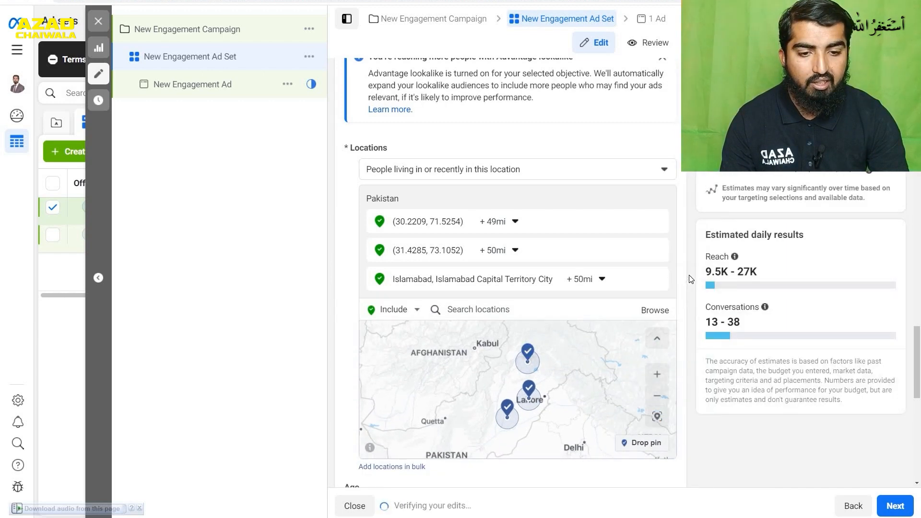
left_click(656, 279)
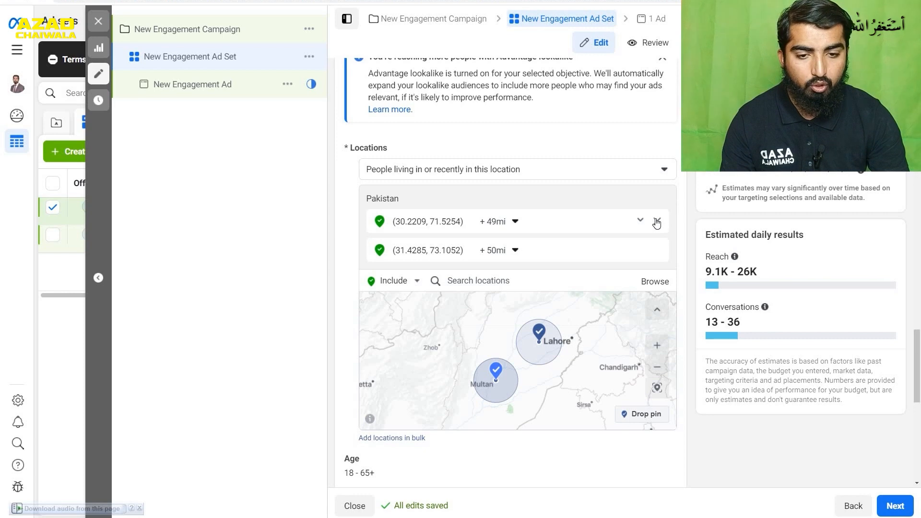
left_click(656, 221)
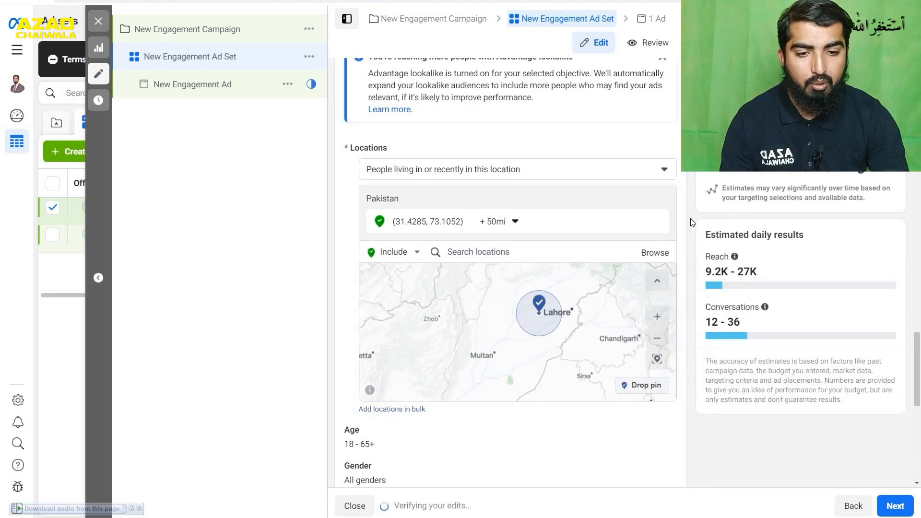
left_click(656, 221)
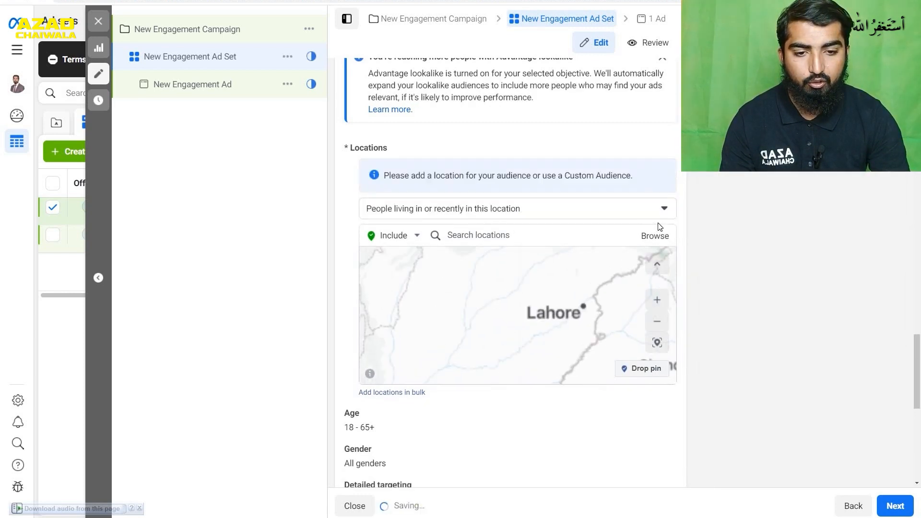
Step: Search for Pakistan and add the whole country as an included audience location
left_click(556, 236)
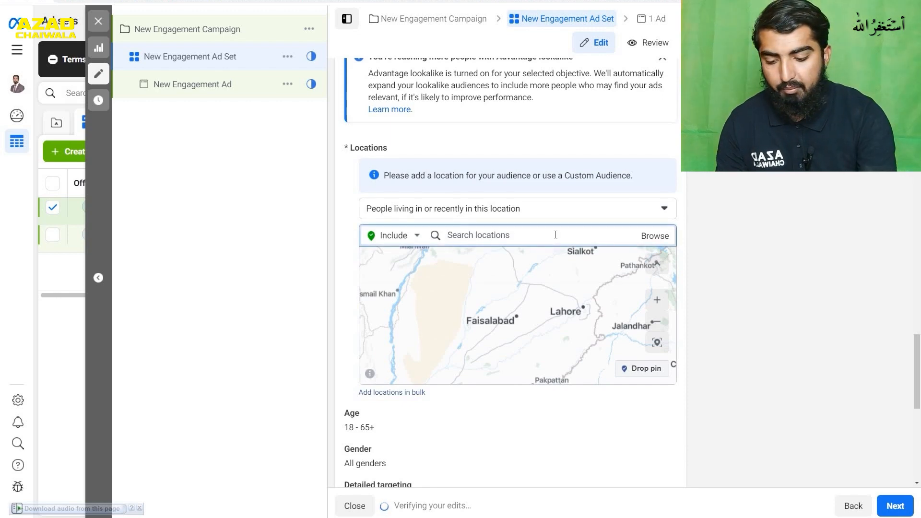
type("paksi")
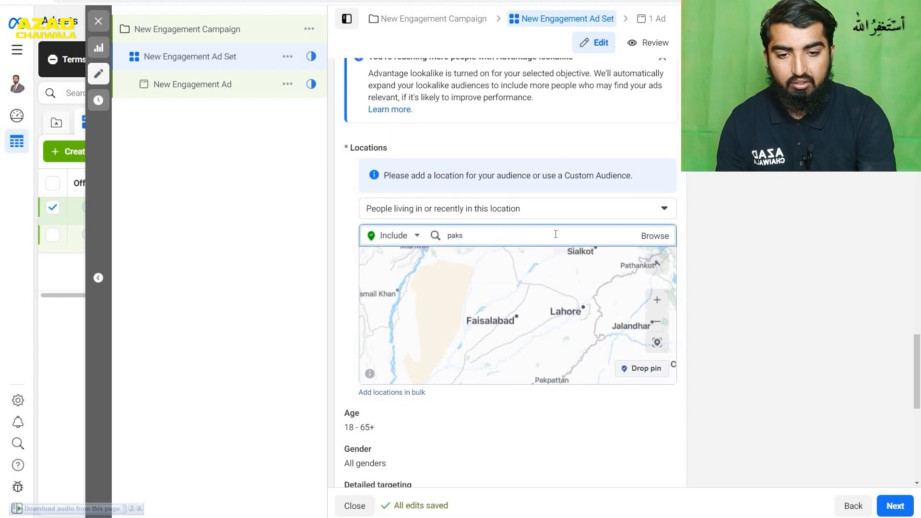
key("BackSpace")
type("ista")
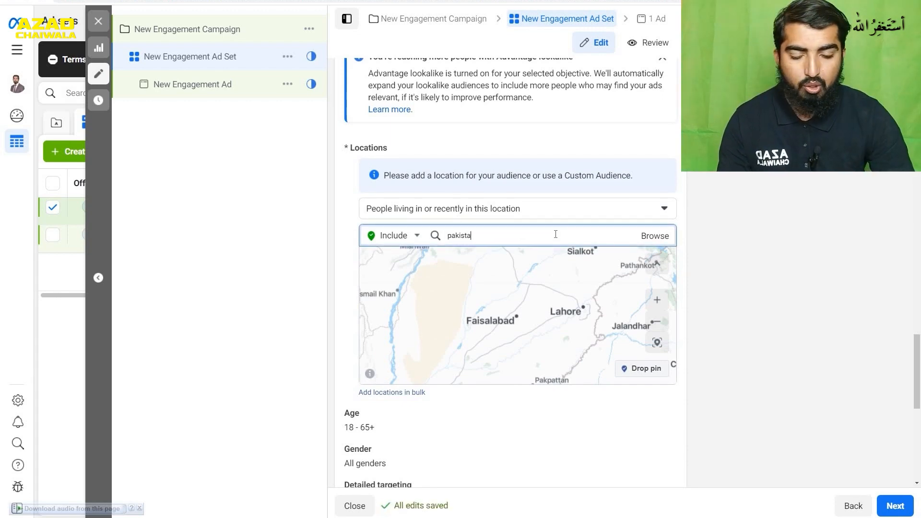
left_click(537, 266)
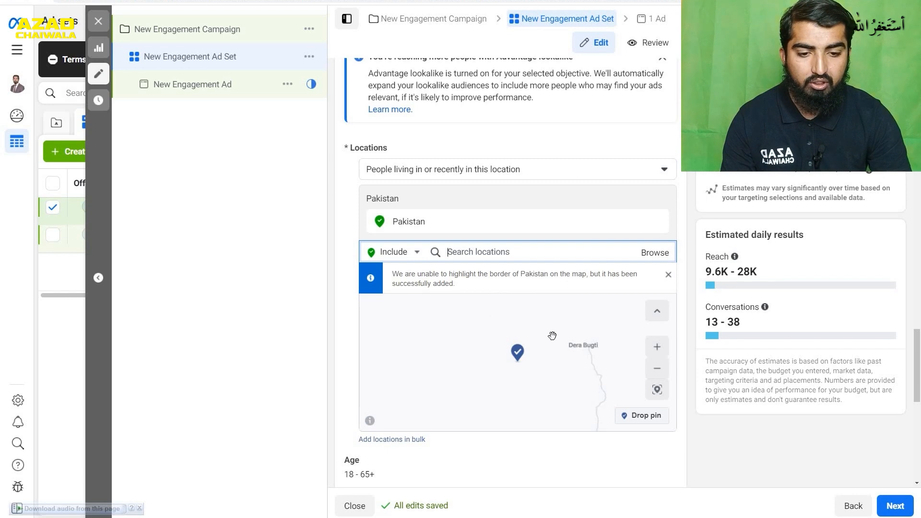
scroll(552, 336, "down", 1)
scroll(553, 338, "down", 5)
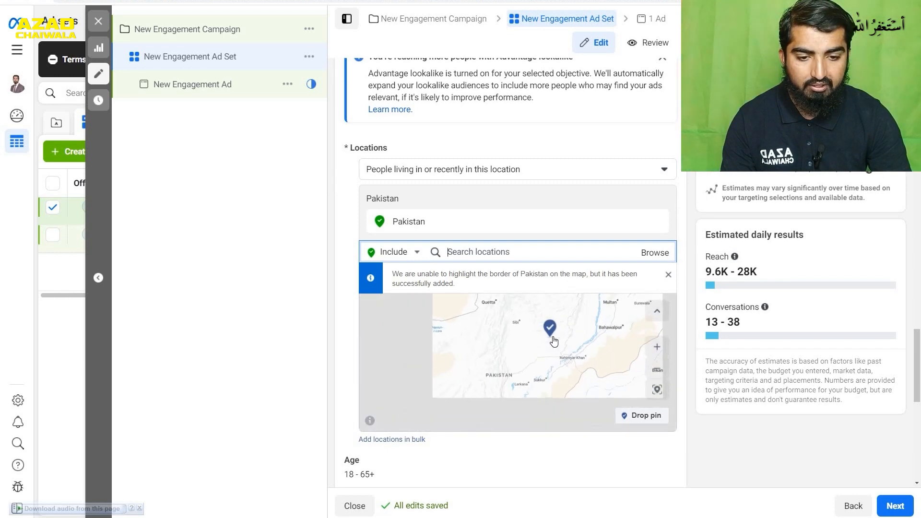
scroll(554, 341, "down", 2)
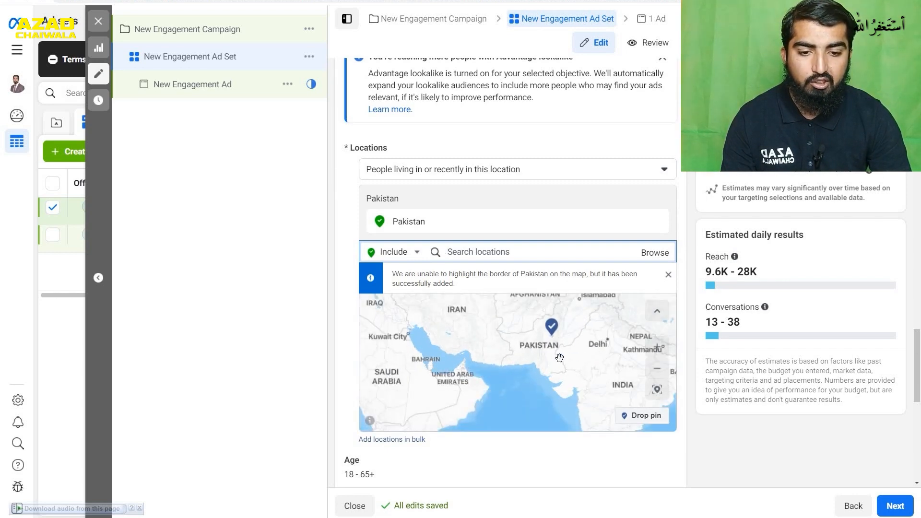
left_click_drag(576, 345, 554, 375)
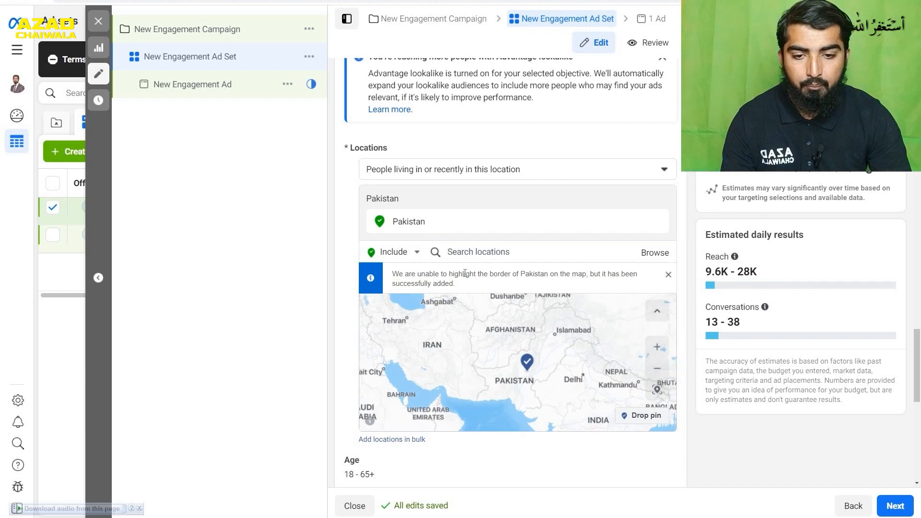
Step: Switch the audience location mode from including to excluding places
left_click(480, 249)
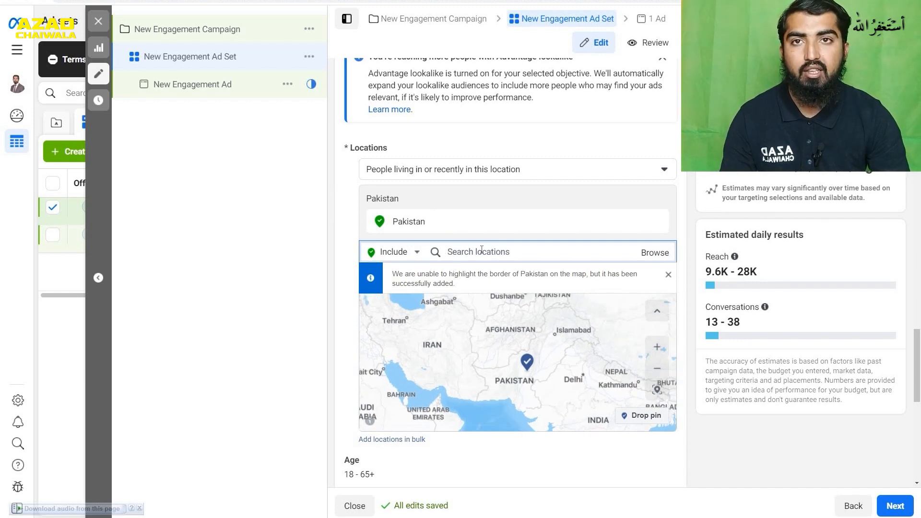
left_click(414, 252)
left_click(392, 287)
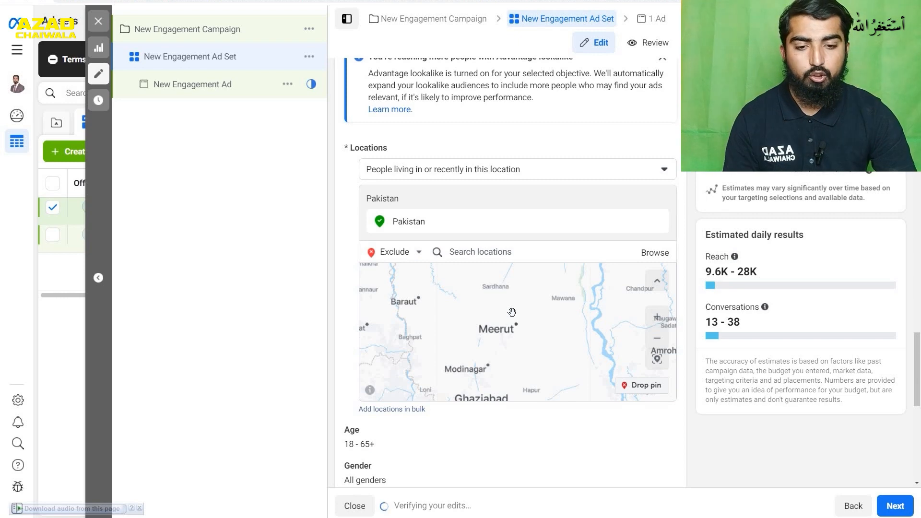
Step: Drop an exclusion pin on Rawalpindi in the audience map and set its radius to 50 mi
scroll(512, 319, "down", 3)
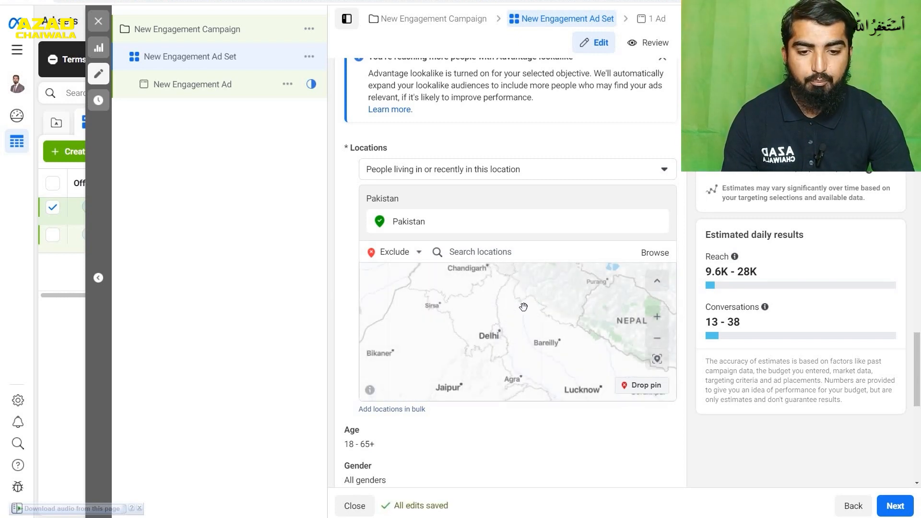
scroll(524, 307, "down", 5)
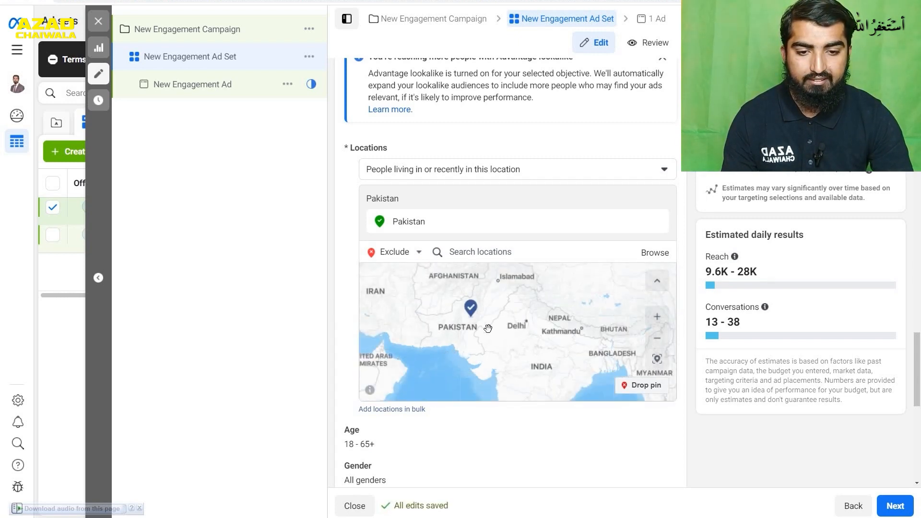
left_click_drag(487, 328, 532, 313)
scroll(502, 311, "up", 5)
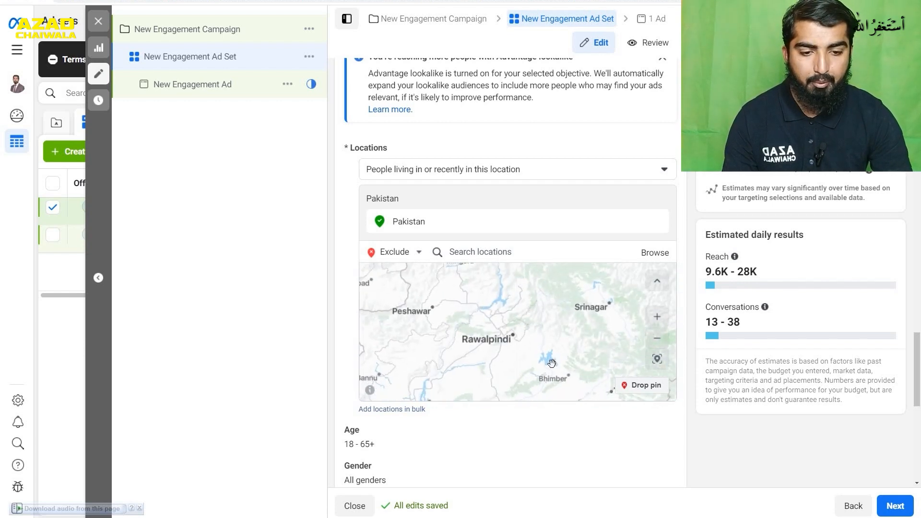
left_click(640, 387)
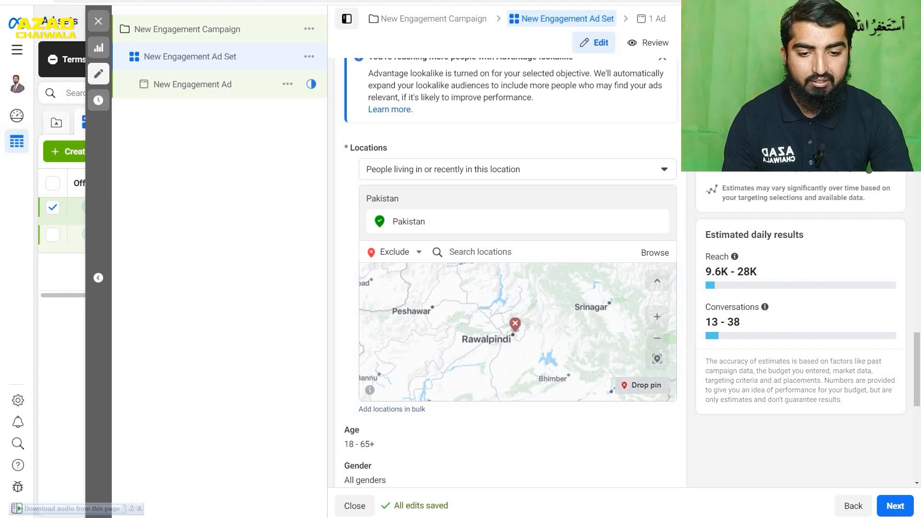
left_click(513, 334)
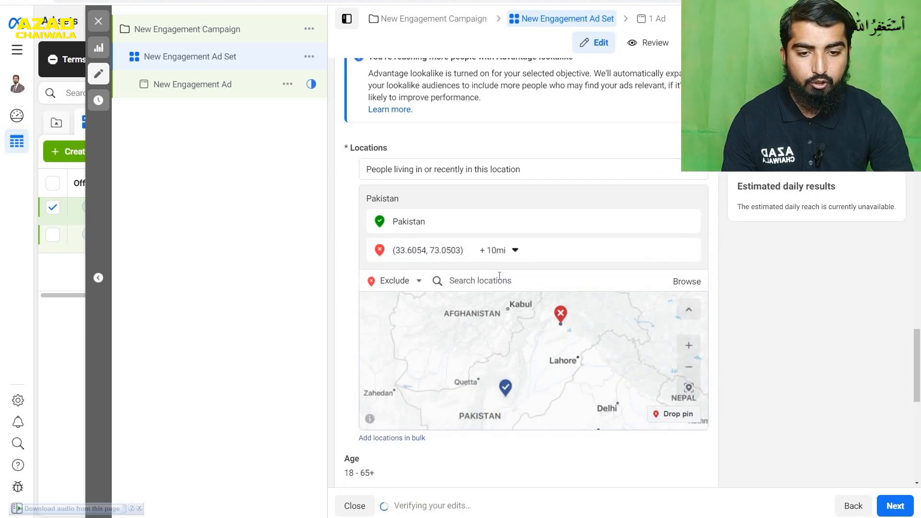
left_click(509, 253)
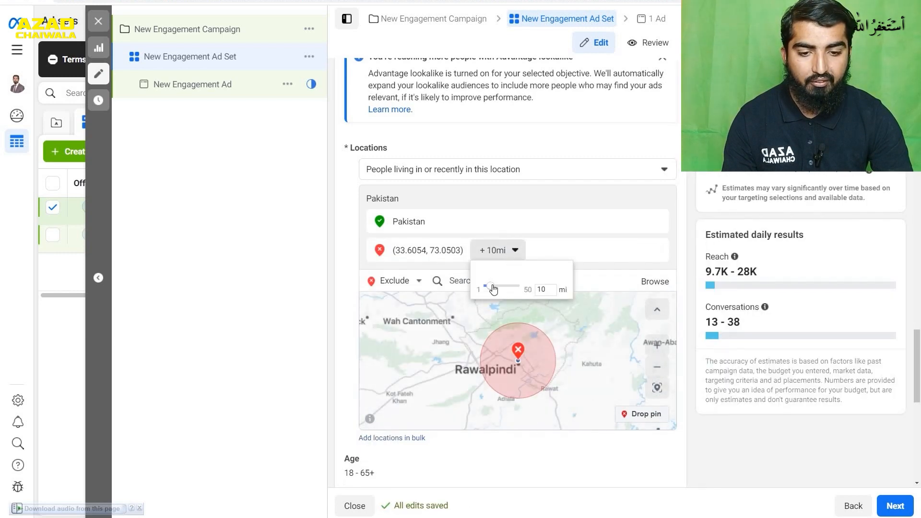
left_click_drag(489, 287, 530, 289)
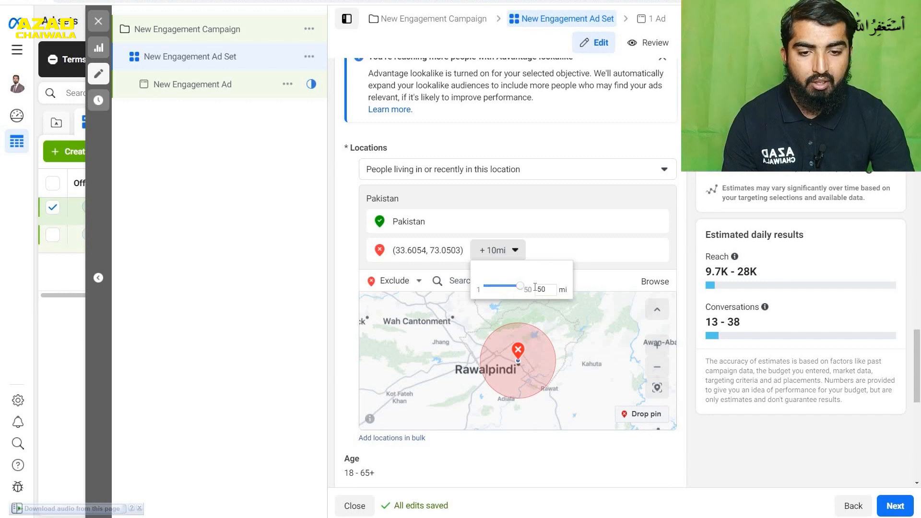
left_click(503, 235)
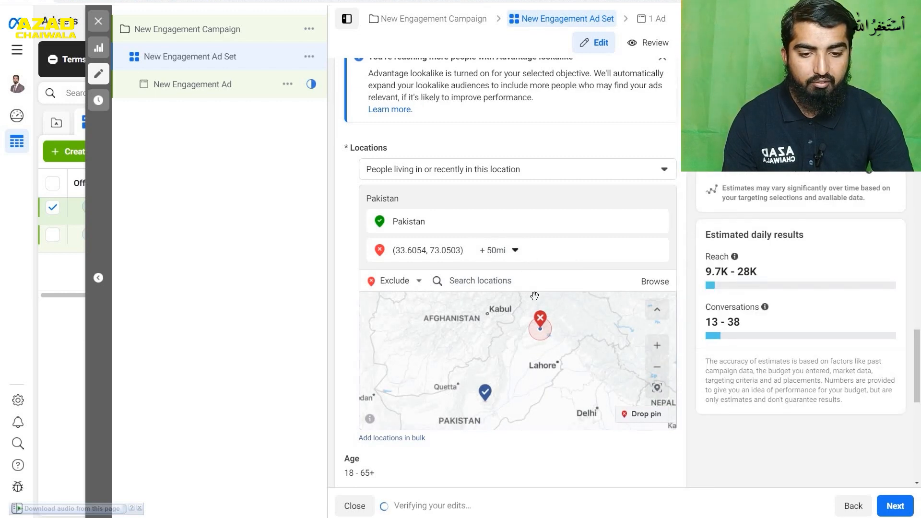
Step: Drop an exclusion pin near Lahore in the audience map and set its radius to 50 mi
left_click(641, 414)
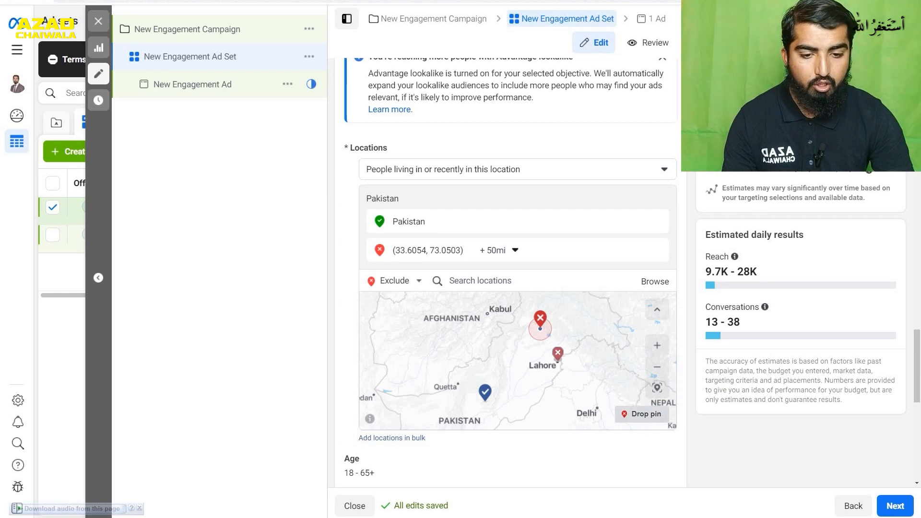
left_click(550, 361)
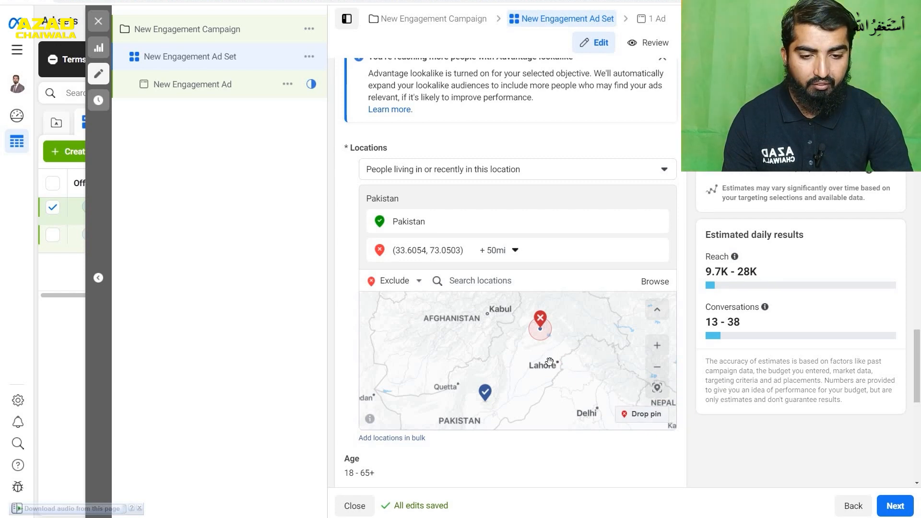
left_click(509, 258)
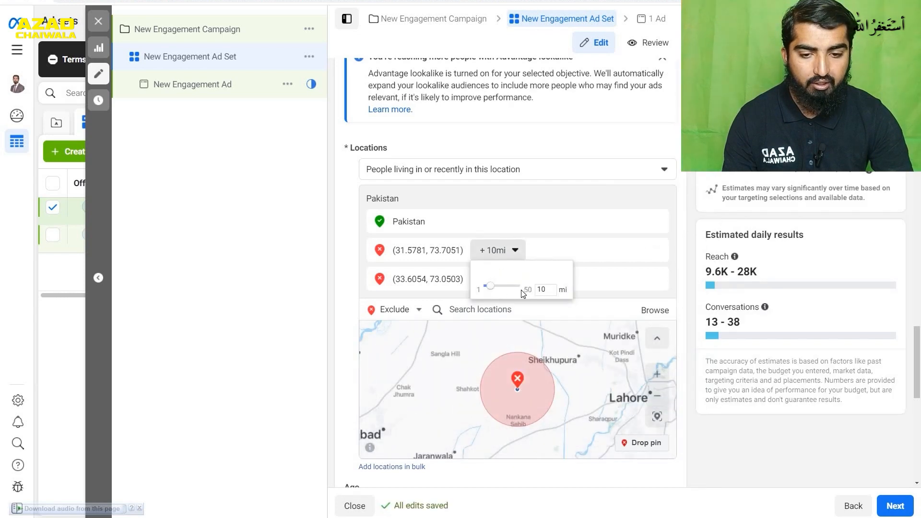
left_click_drag(495, 291, 525, 289)
left_click(565, 282)
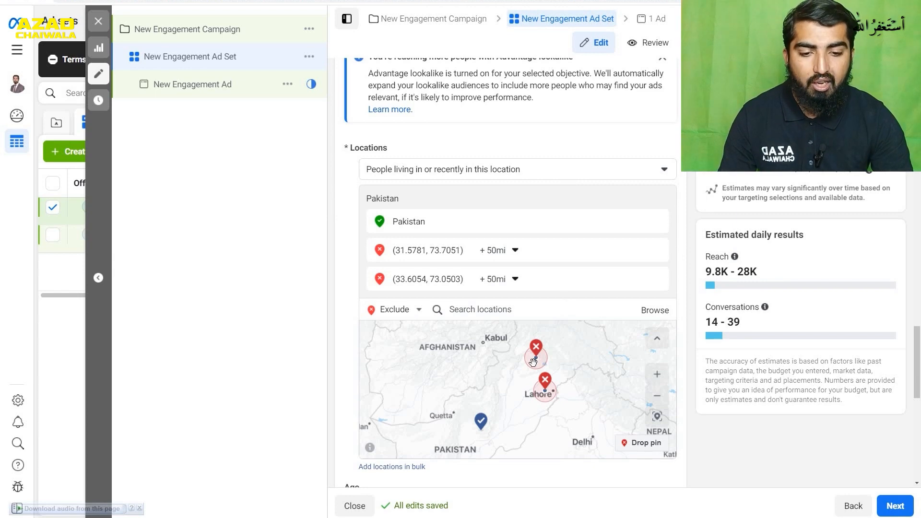
Step: Delete the excluded Rawalpindi pin from the audience map
scroll(537, 348, "up", 2)
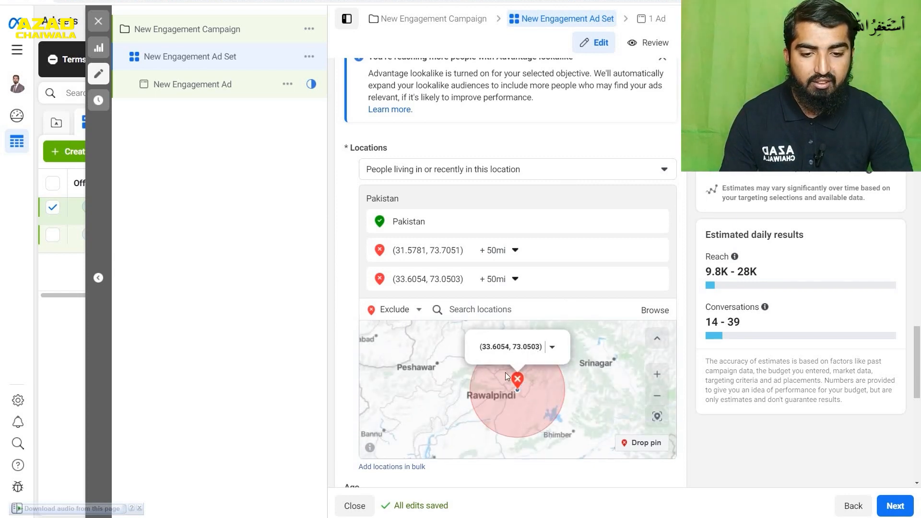
left_click(552, 347)
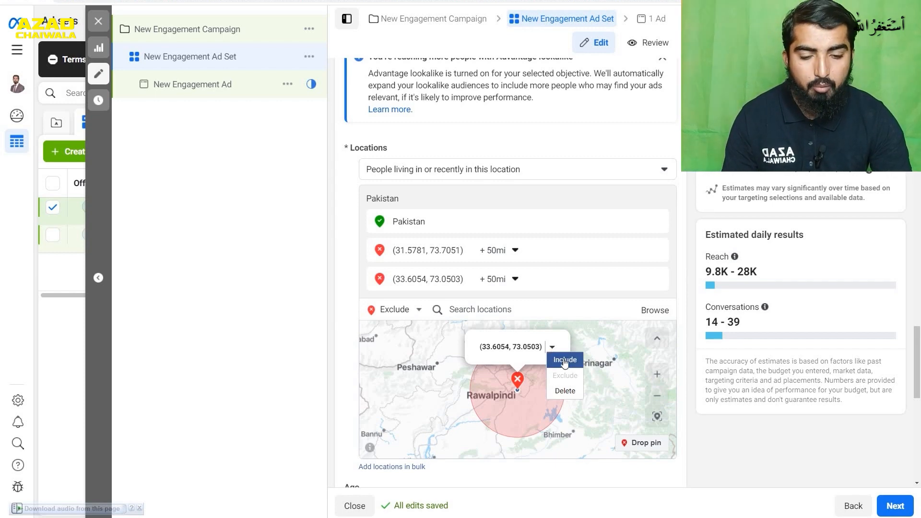
left_click(561, 390)
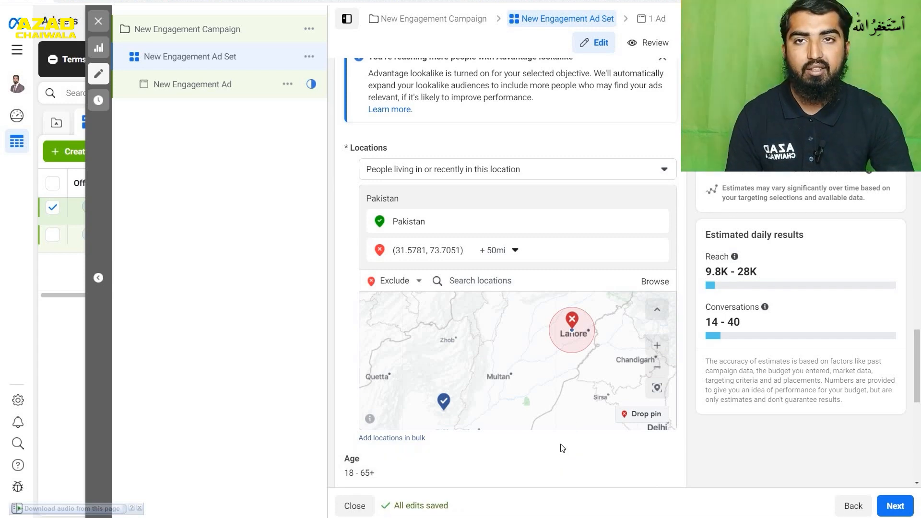
Step: Edit the audience age range and set the maximum age to 30, keeping 18 as the minimum
scroll(561, 444, "down", 3)
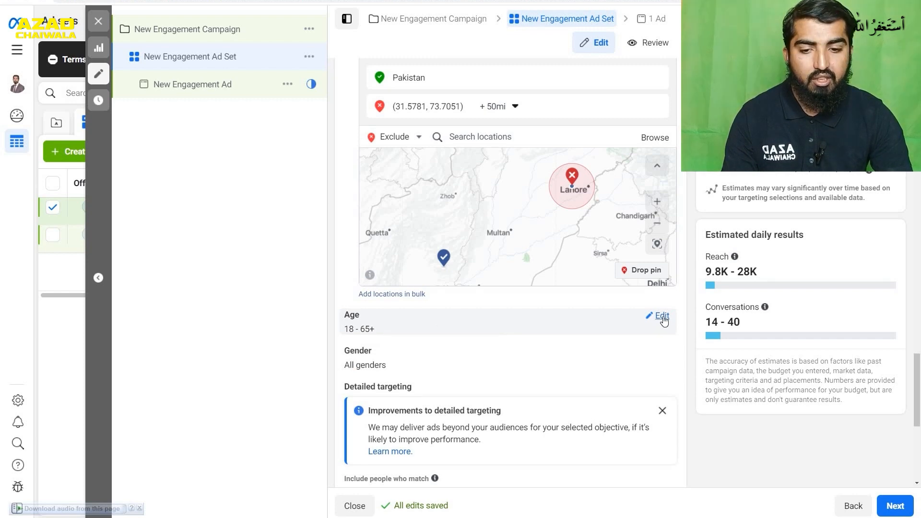
left_click(662, 316)
left_click(376, 341)
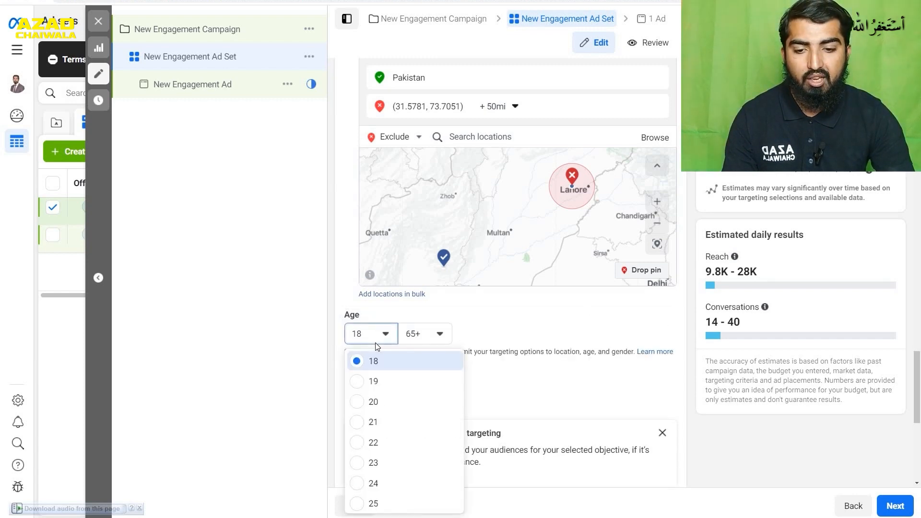
scroll(420, 426, "down", 4)
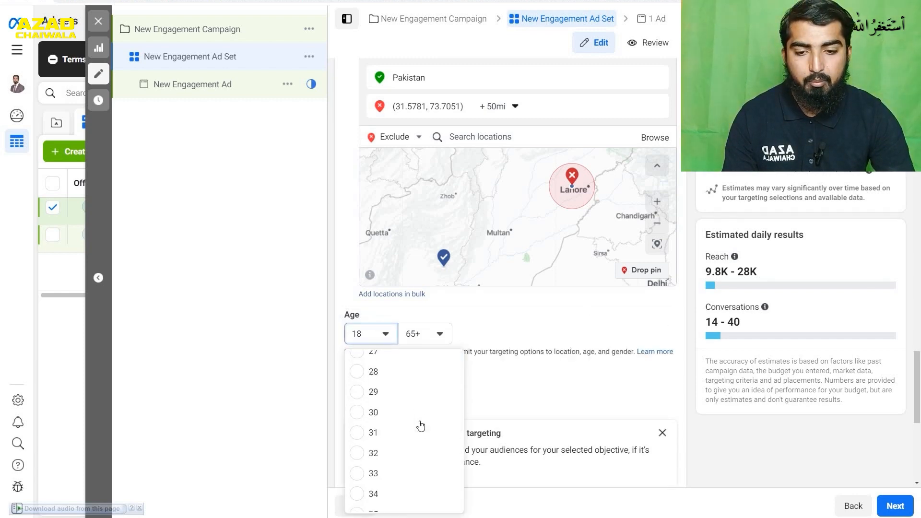
scroll(420, 422, "up", 4)
left_click(435, 334)
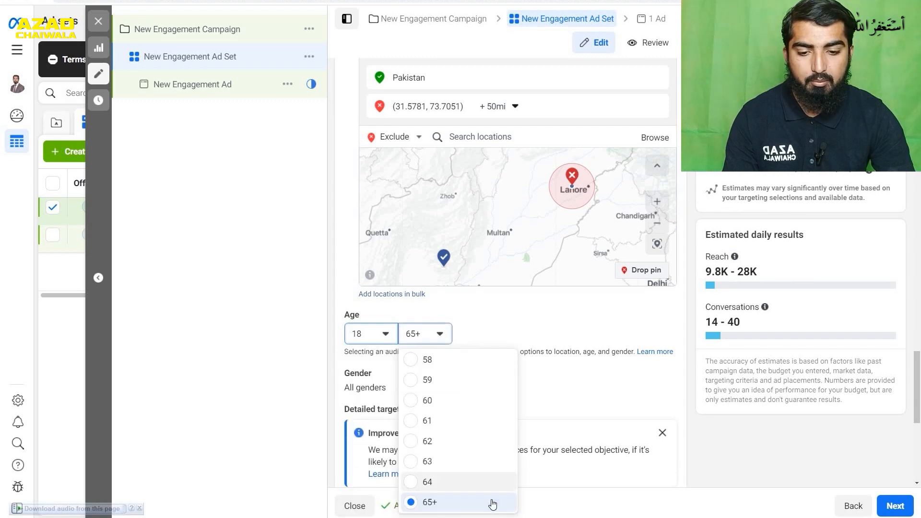
scroll(464, 477, "up", 12)
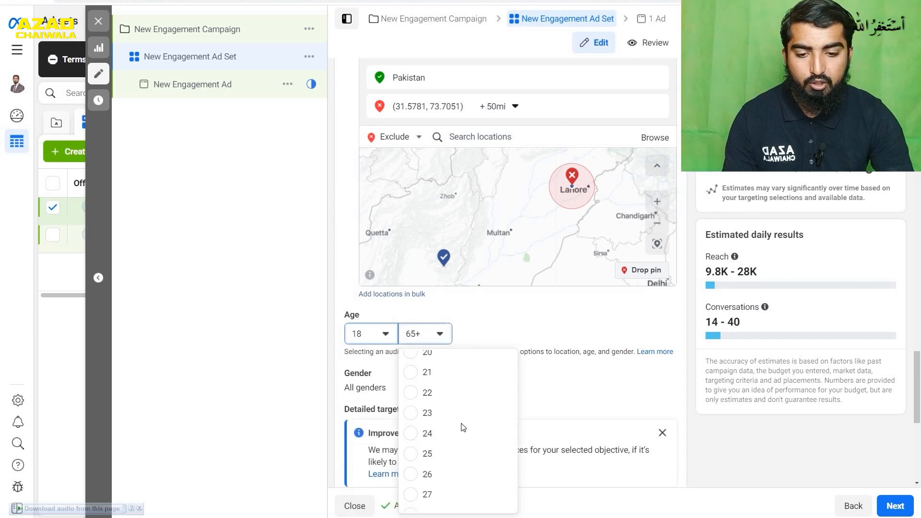
scroll(463, 427, "down", 2)
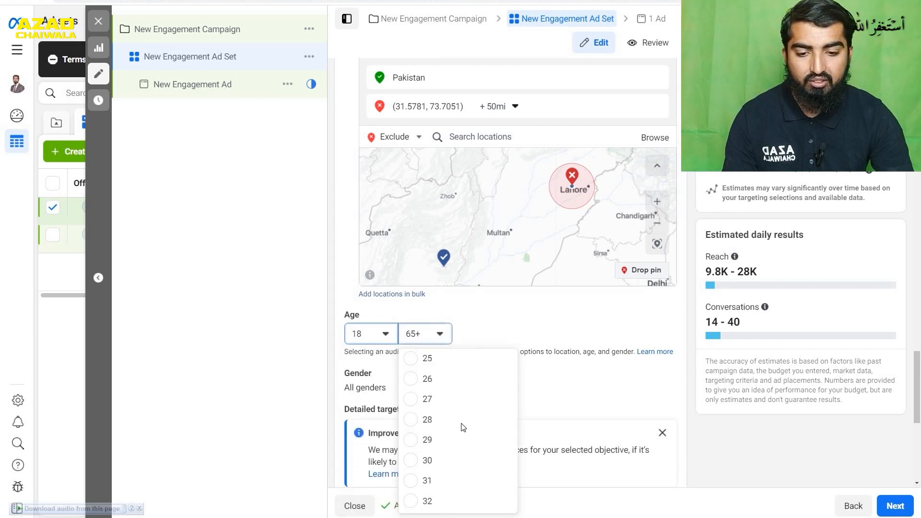
left_click(453, 462)
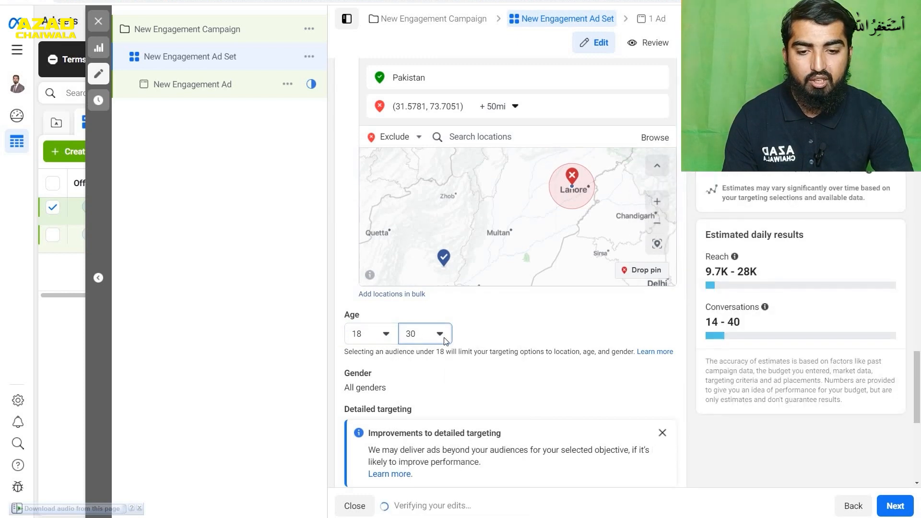
Step: Edit the audience gender, selecting Men first and finally choosing Women
scroll(497, 331, "down", 2)
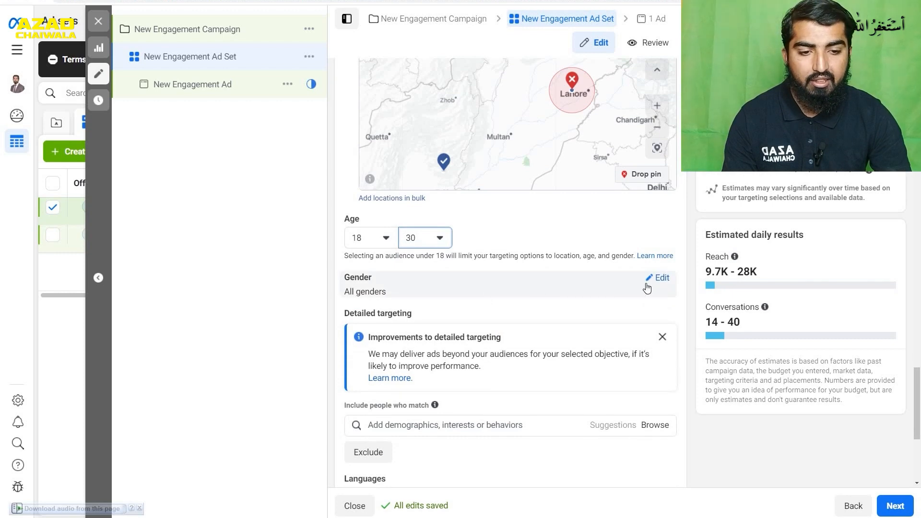
left_click(658, 279)
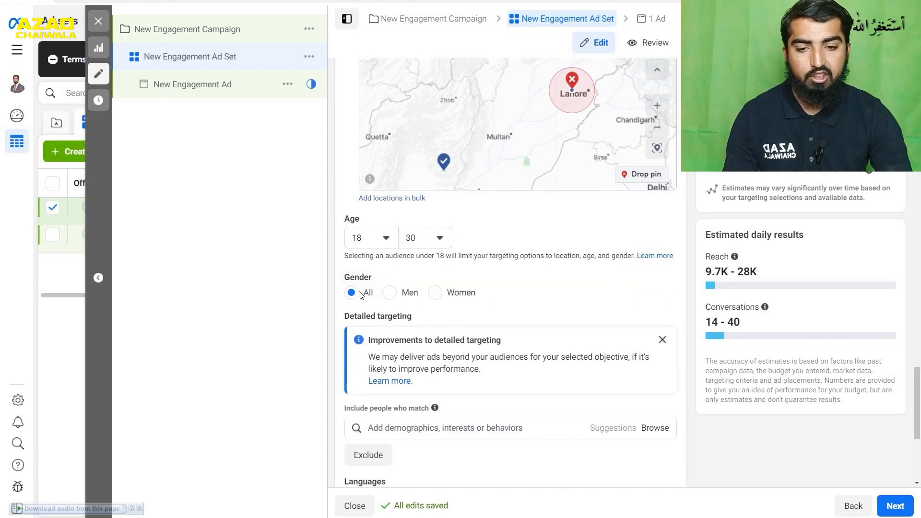
left_click(393, 294)
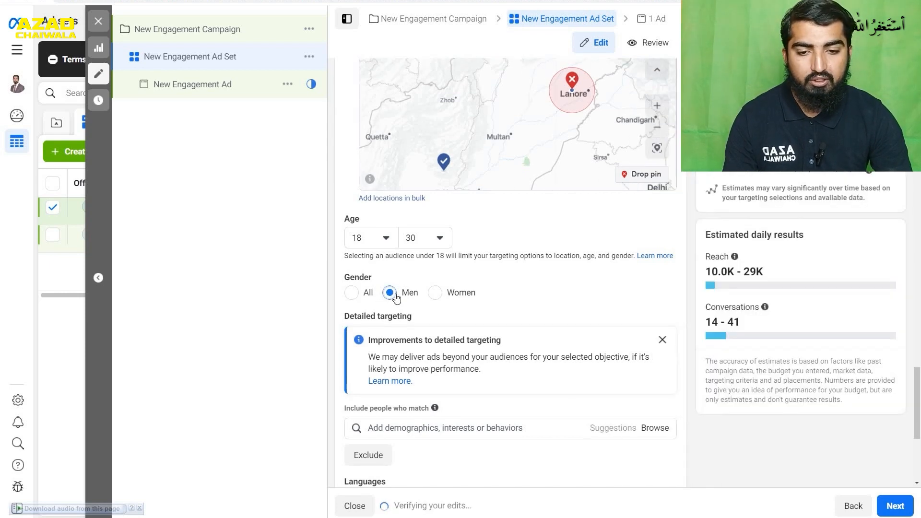
left_click(436, 295)
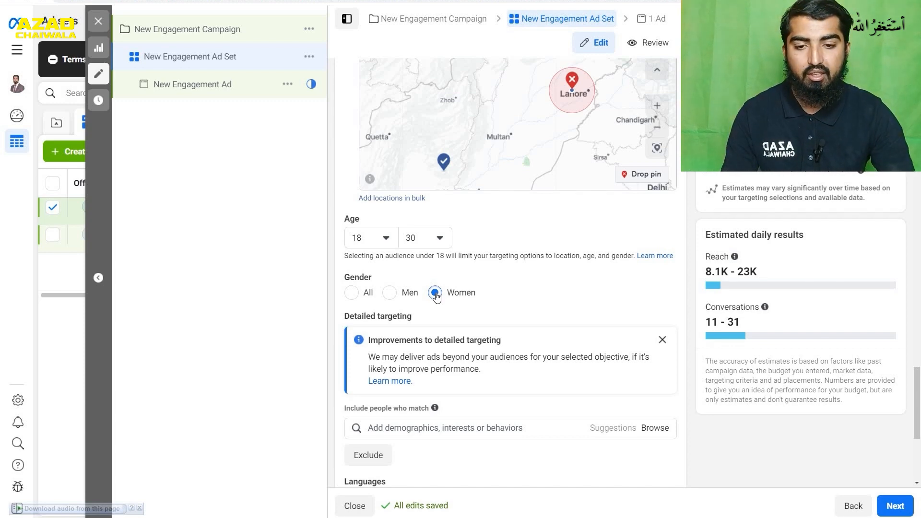
Step: Switch the audience gender to Men and finally set it to All
left_click(403, 294)
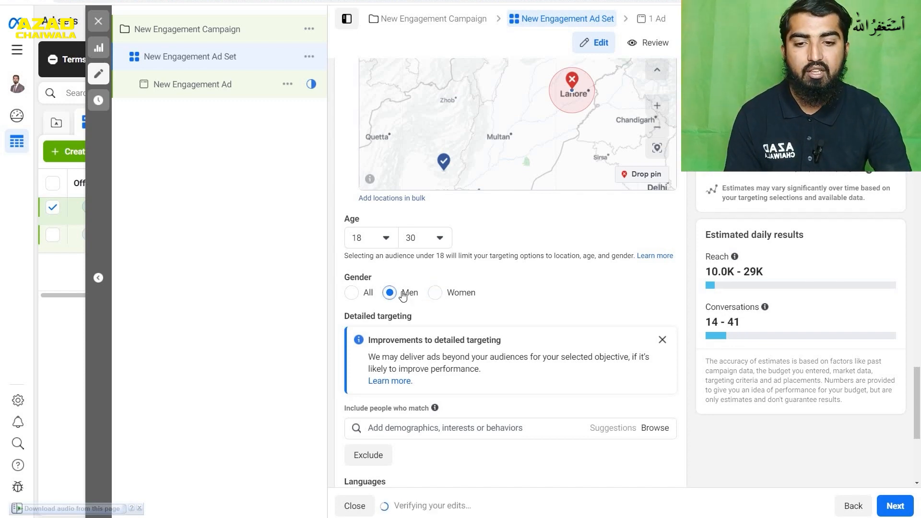
left_click(353, 294)
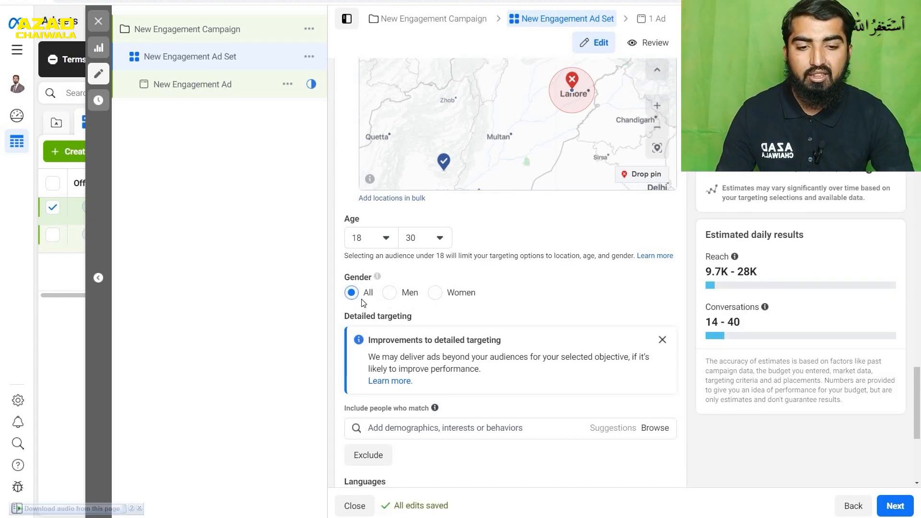
Step: Search the demographics, interests and behaviors to include in detailed targeting for "frellancing"
mouse_move(417, 315)
scroll(542, 294, "down", 2)
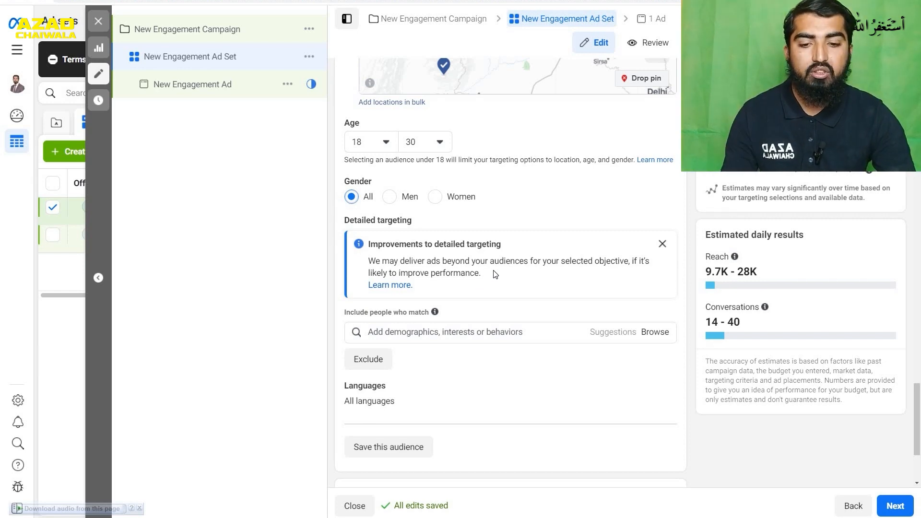
scroll(495, 274, "down", 1)
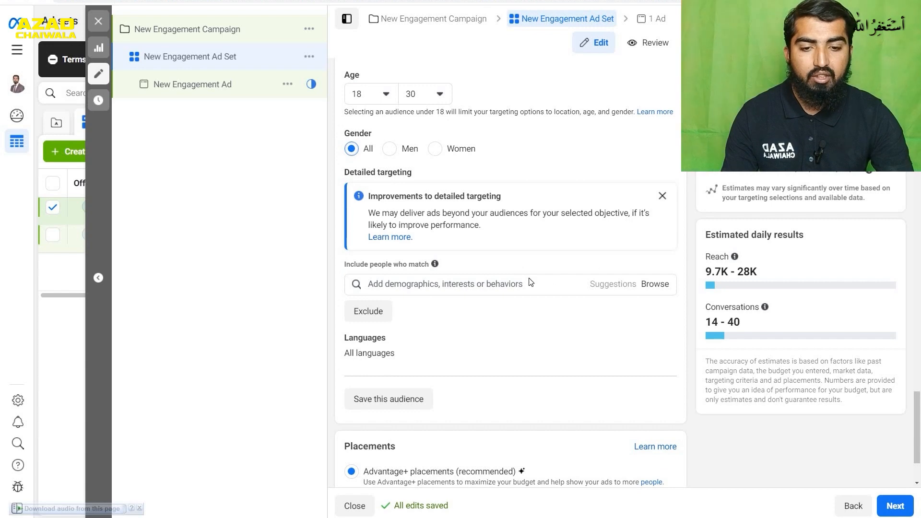
left_click(497, 286)
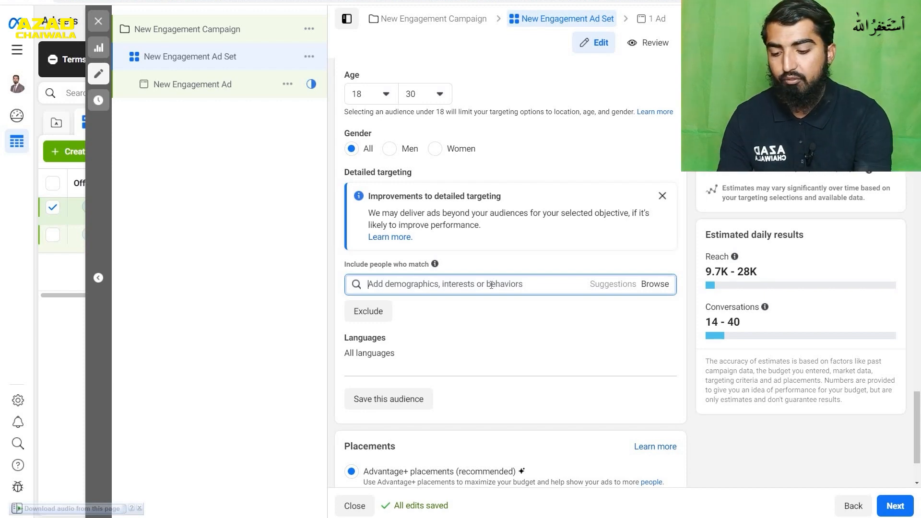
type("frellancing")
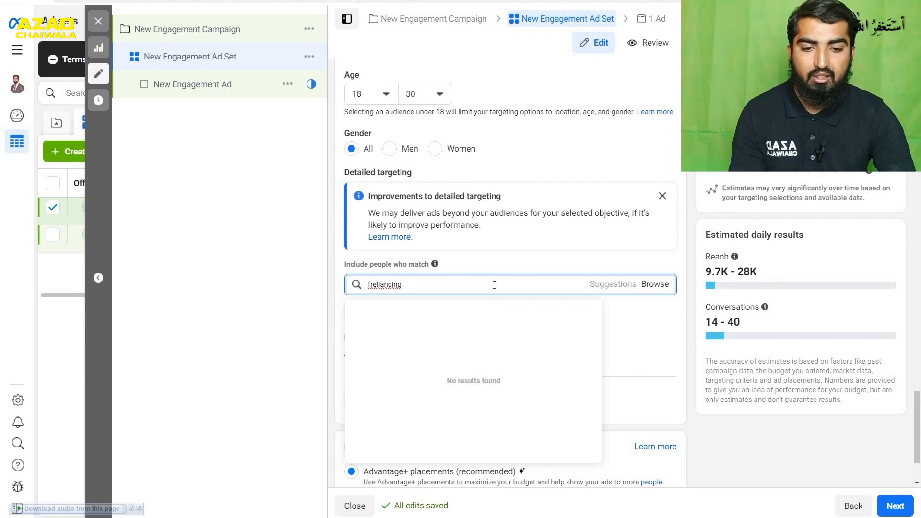
Step: Correct the detailed targeting search term to "freelancing" and add the Freelancer (careers) interest
double_click(378, 286)
left_click(433, 283)
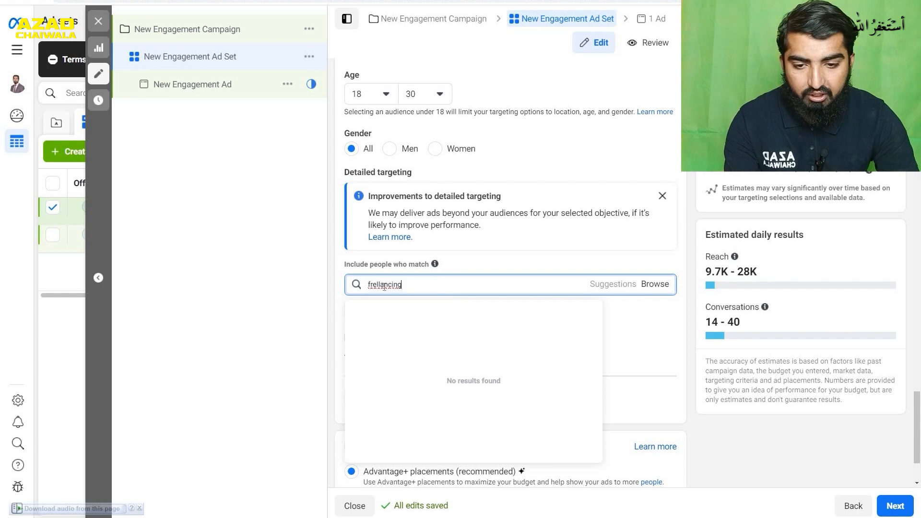
double_click(377, 286)
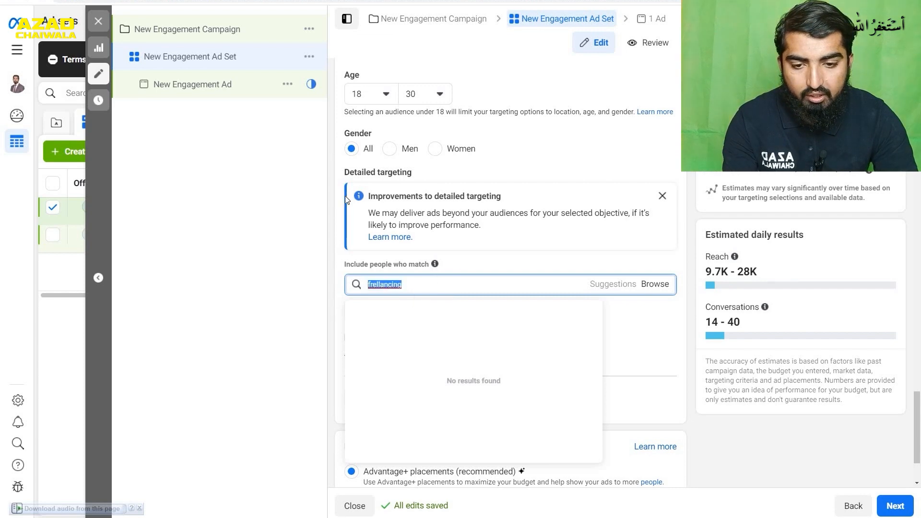
left_click(467, 285)
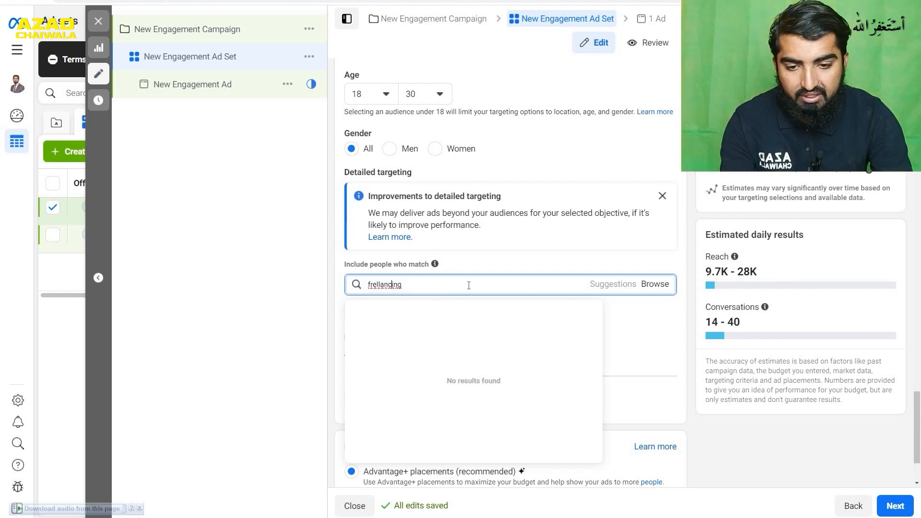
key("BackSpace")
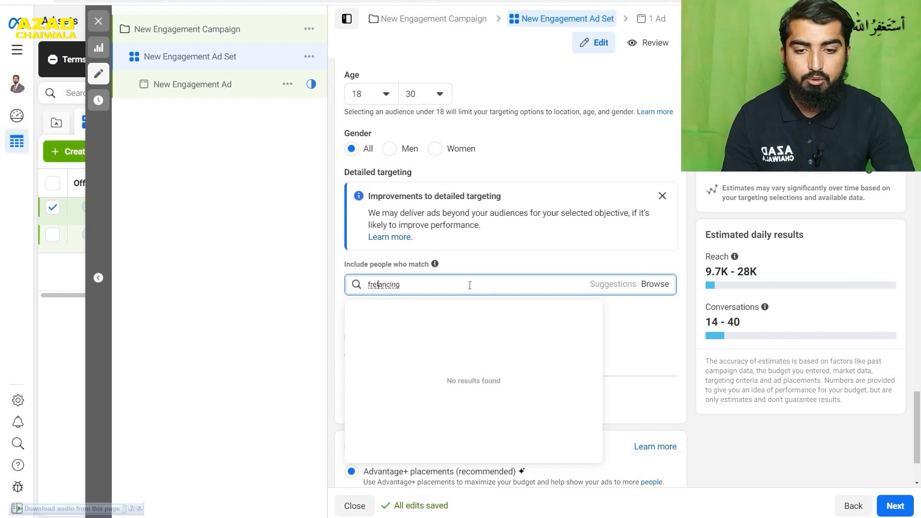
double_click(470, 285)
left_click(469, 285)
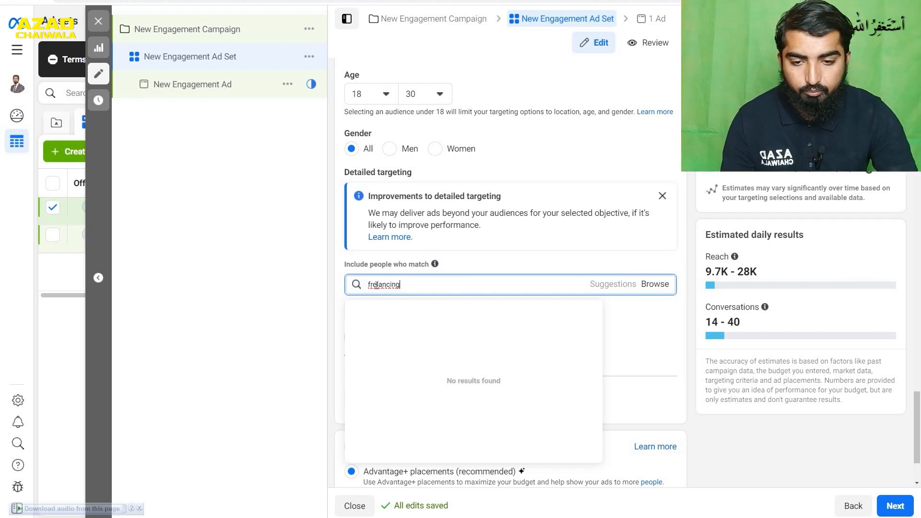
double_click(376, 285)
left_click(373, 284)
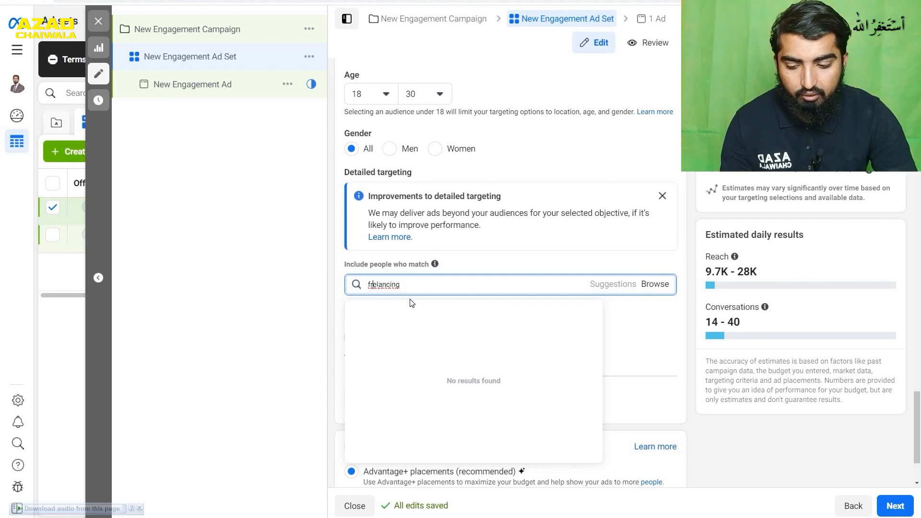
type("e")
double_click(438, 284)
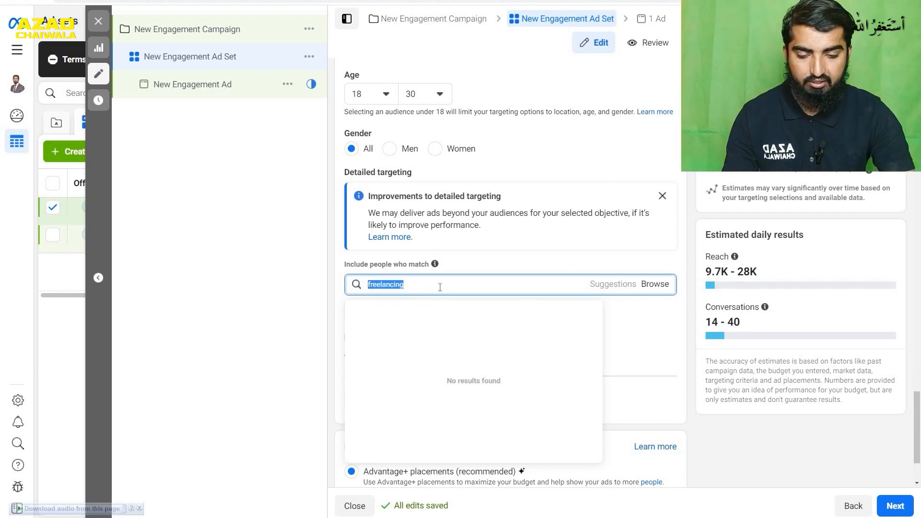
left_click(437, 284)
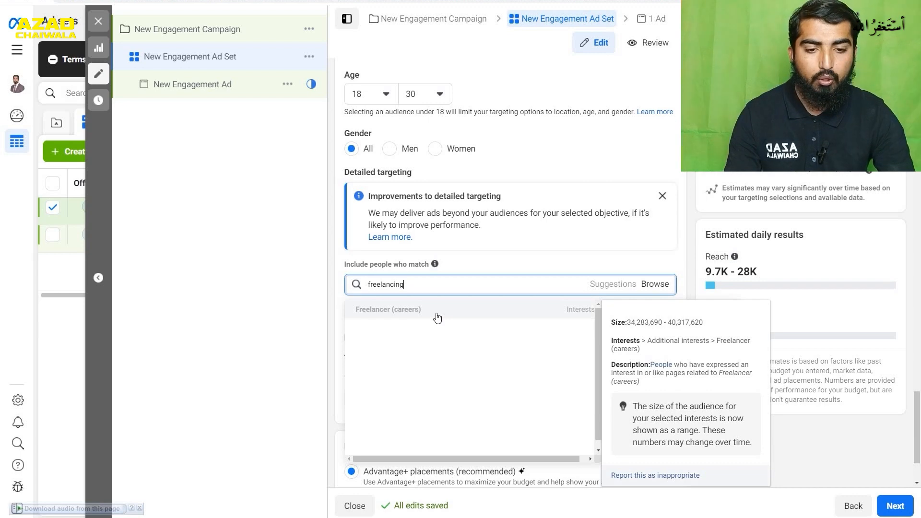
left_click(577, 309)
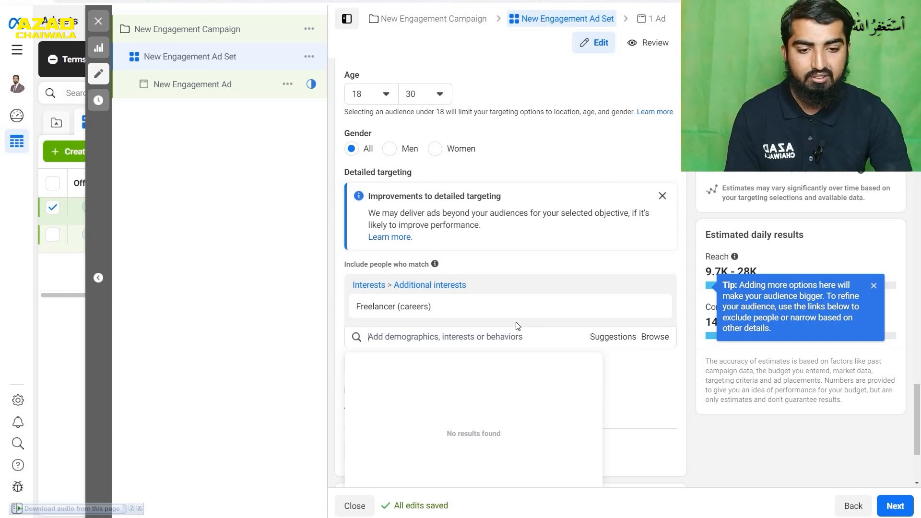
Step: Browse the detailed targeting categories and examine the Education options under Demographics, including the schools search
scroll(518, 319, "down", 1)
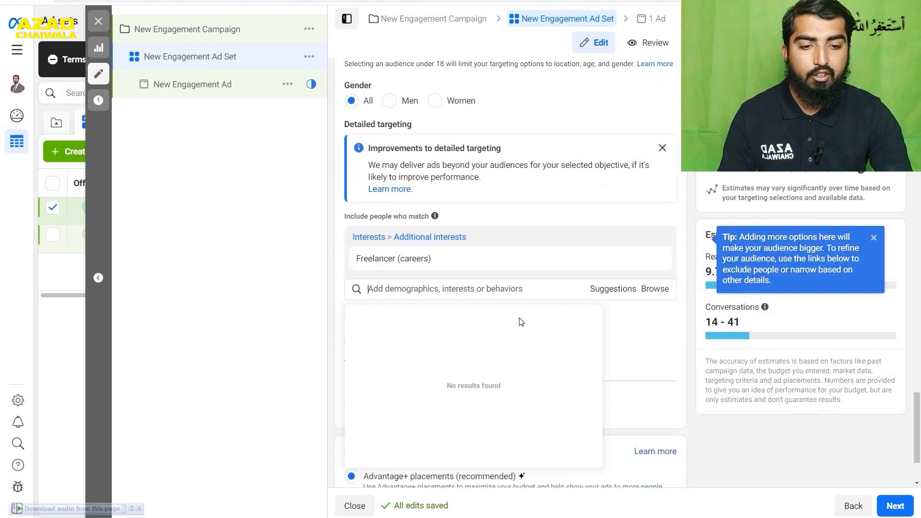
left_click(655, 289)
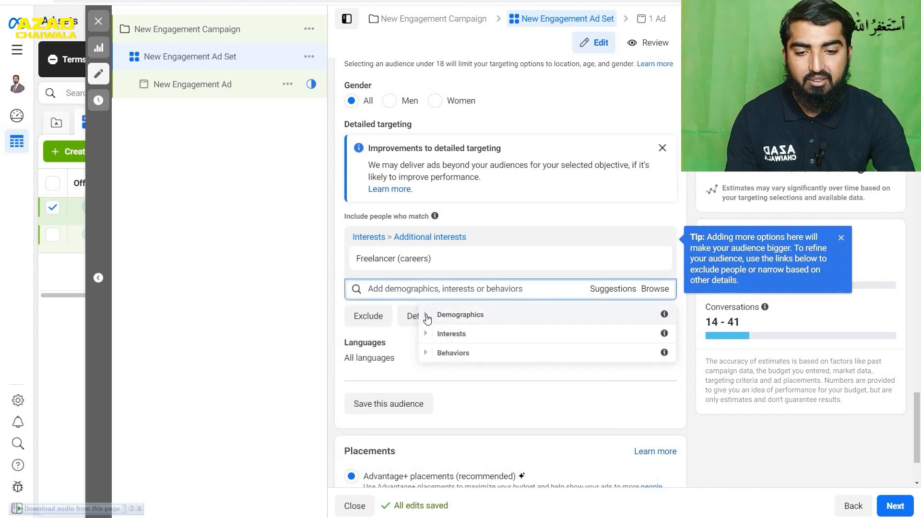
left_click(425, 315)
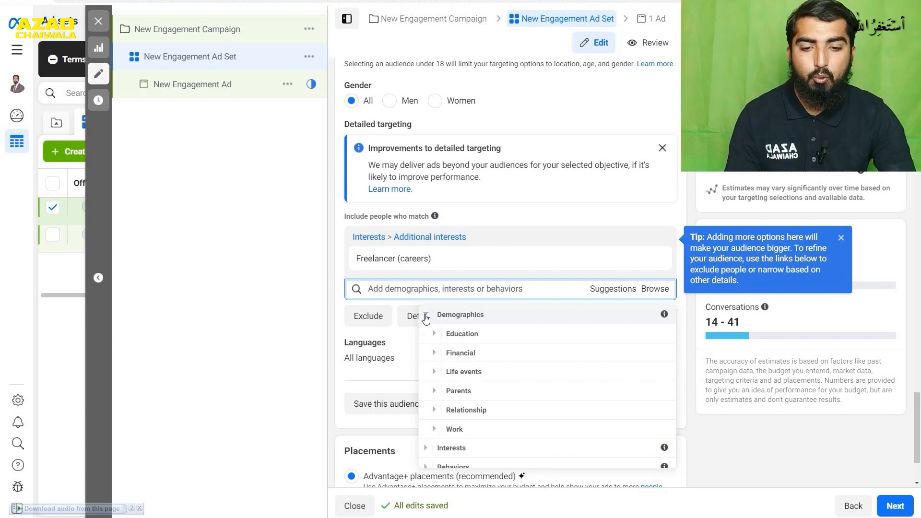
scroll(525, 301, "down", 1)
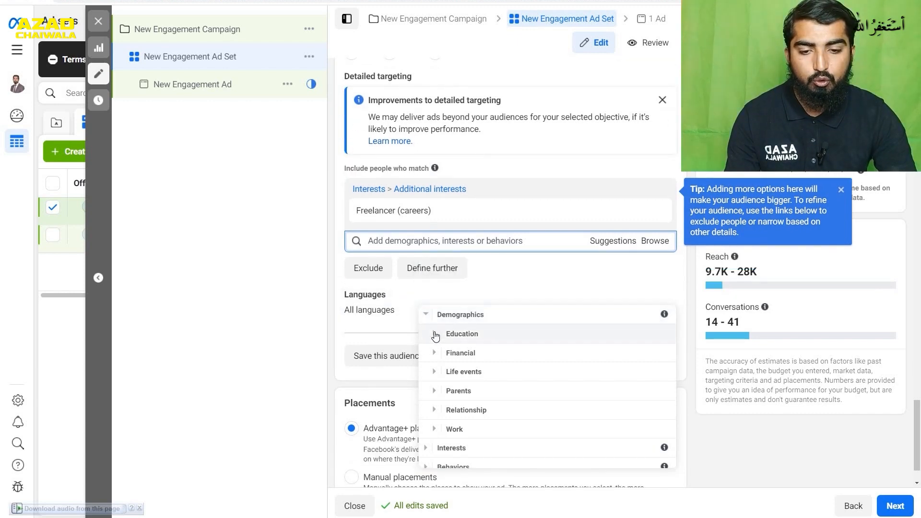
left_click(435, 335)
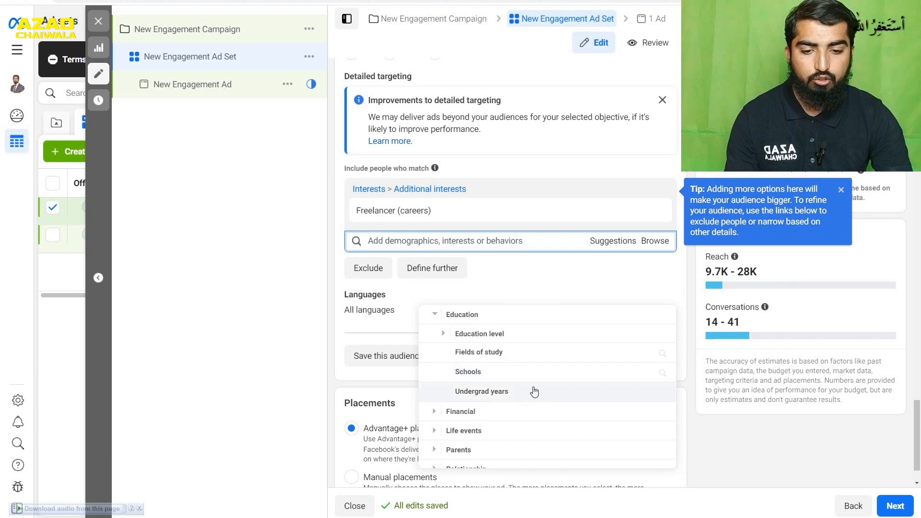
left_click(522, 372)
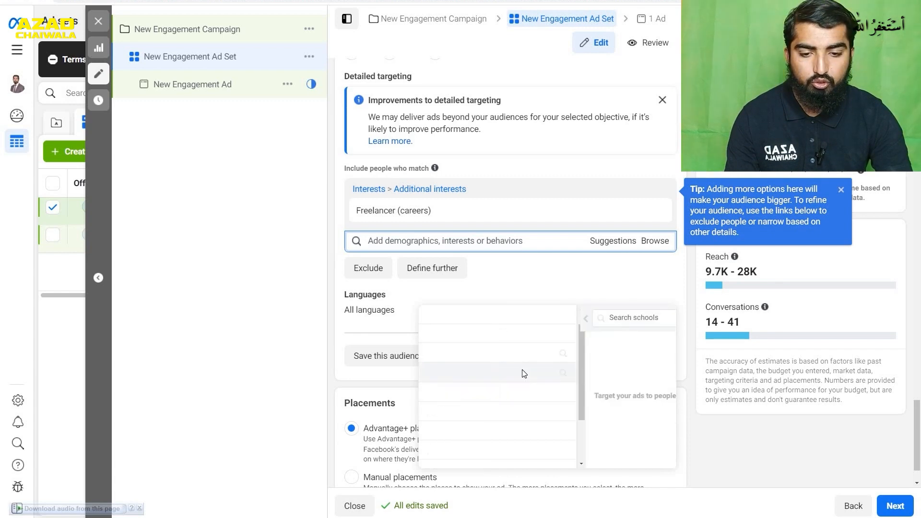
left_click(518, 319)
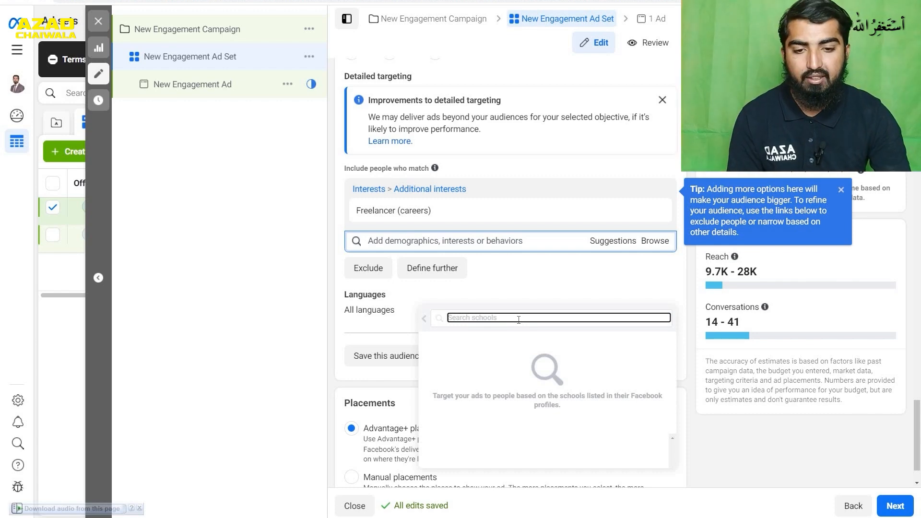
left_click(423, 319)
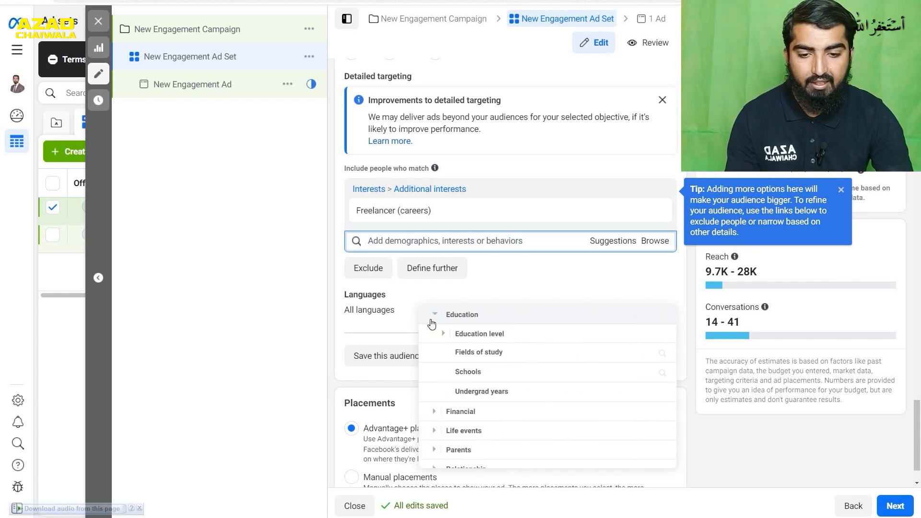
Step: Examine the household income options under the Financial demographics, leaving them all unselected
scroll(479, 361, "down", 2)
left_click(434, 362)
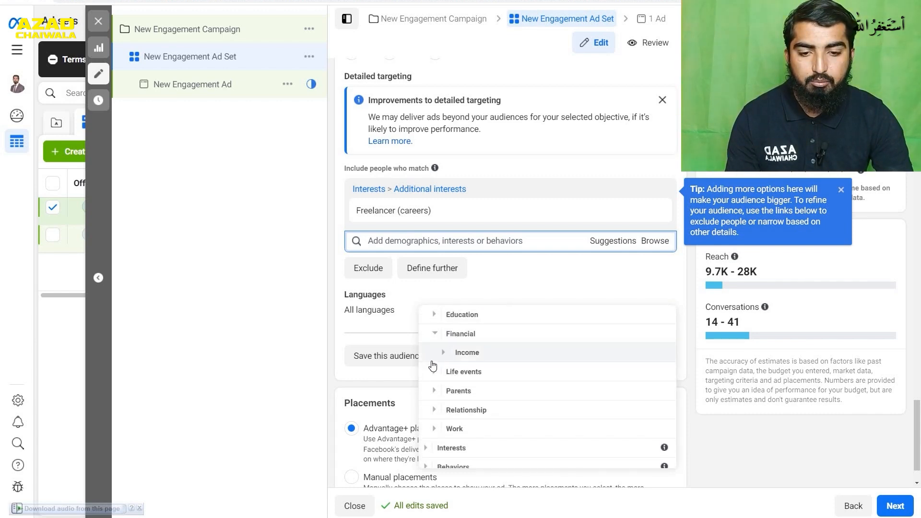
left_click(444, 344)
mouse_move(470, 337)
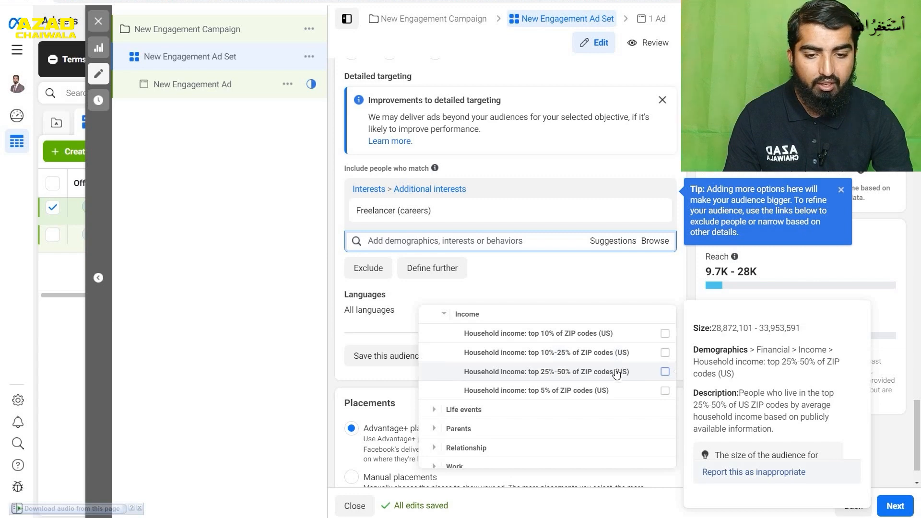
Step: Examine the Life events demographics, looking through the Anniversary, Birthday and Friends of options without selecting any
left_click(434, 409)
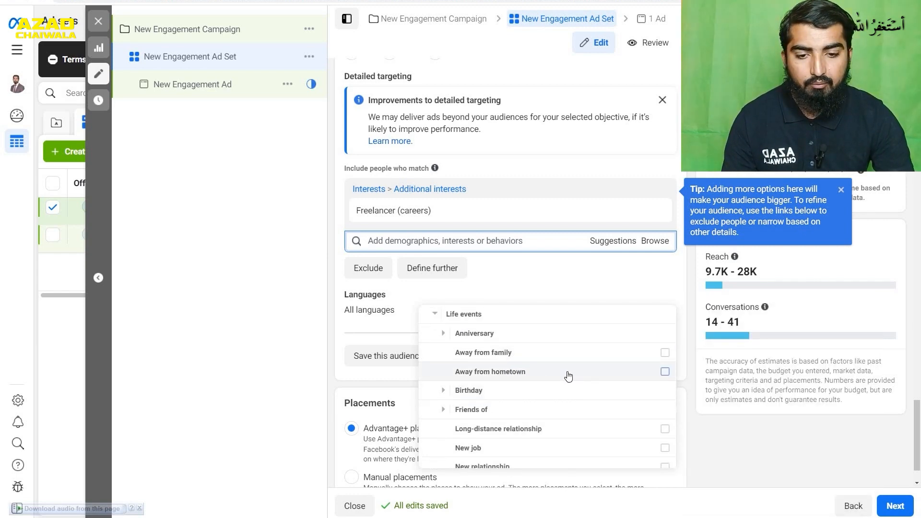
scroll(484, 355, "up", 1)
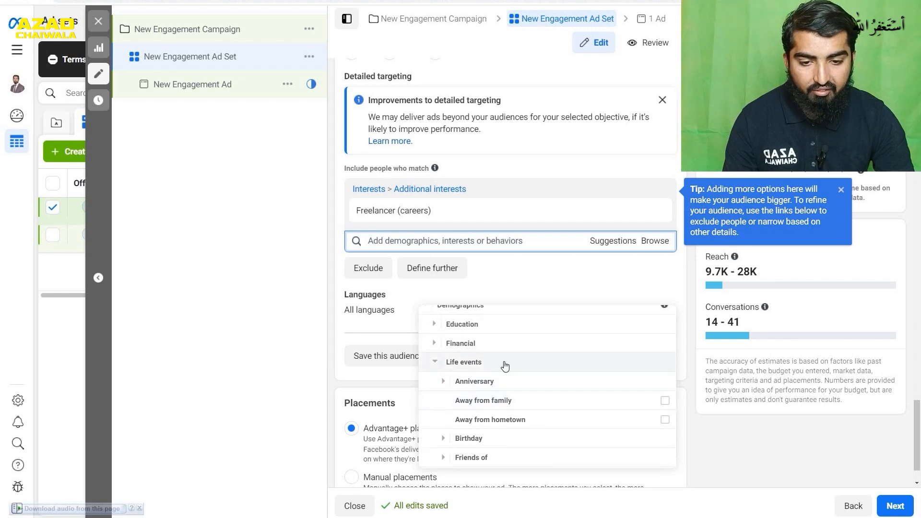
scroll(513, 363, "down", 1)
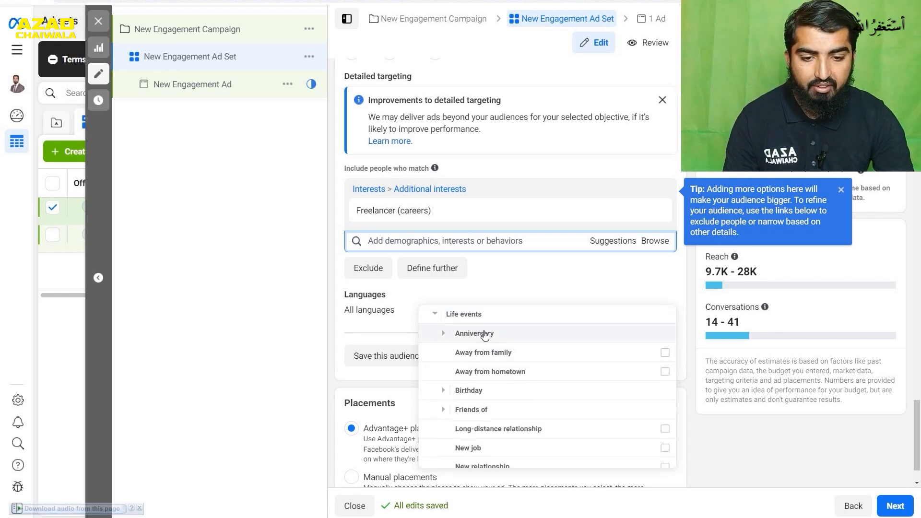
left_click(441, 336)
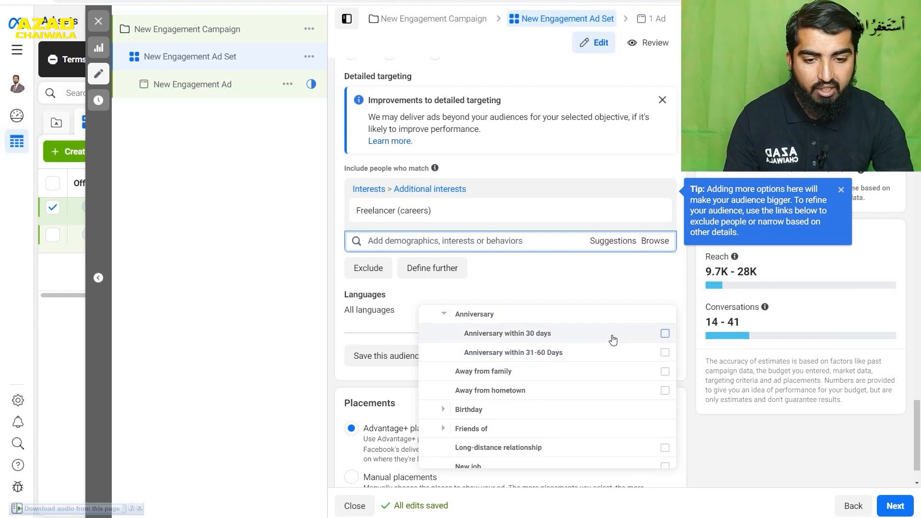
mouse_move(606, 359)
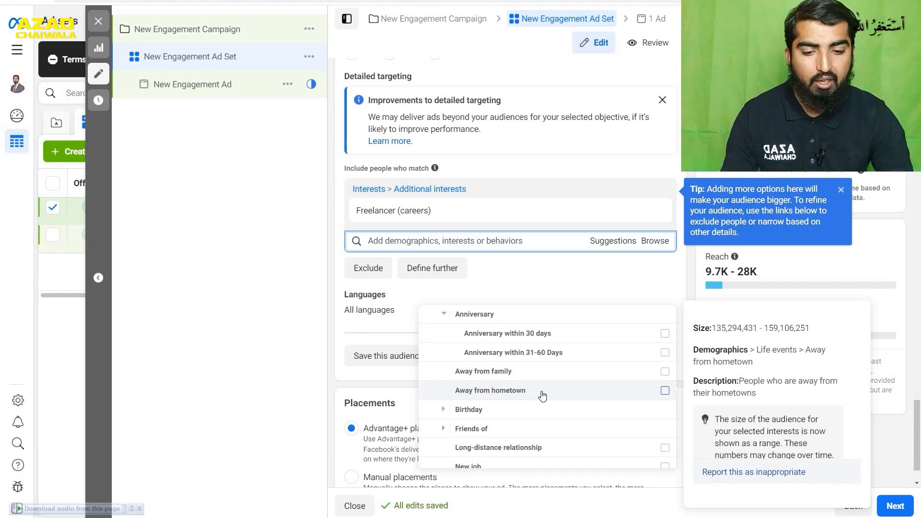
scroll(585, 369, "down", 1)
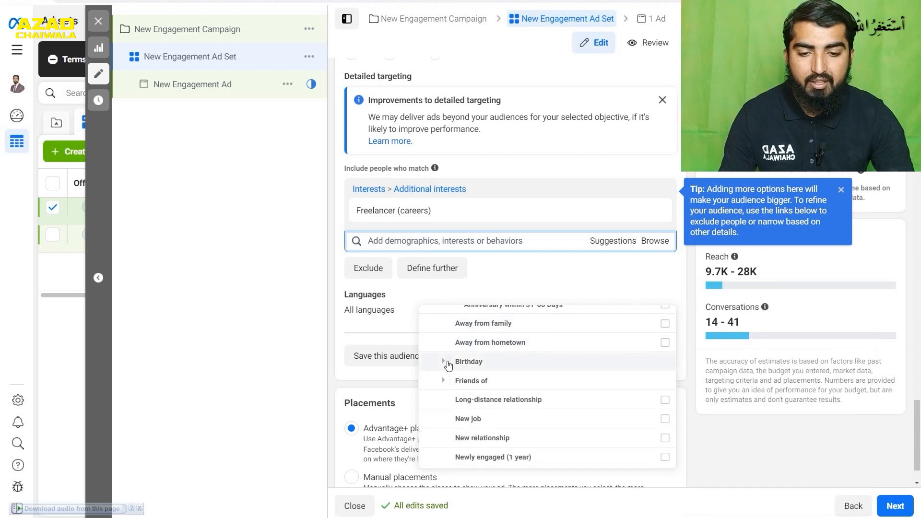
left_click(444, 362)
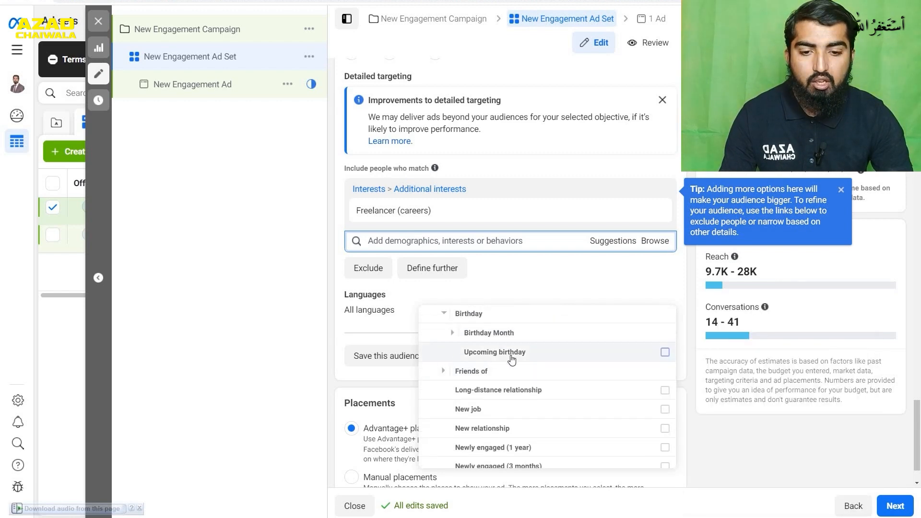
mouse_move(576, 361)
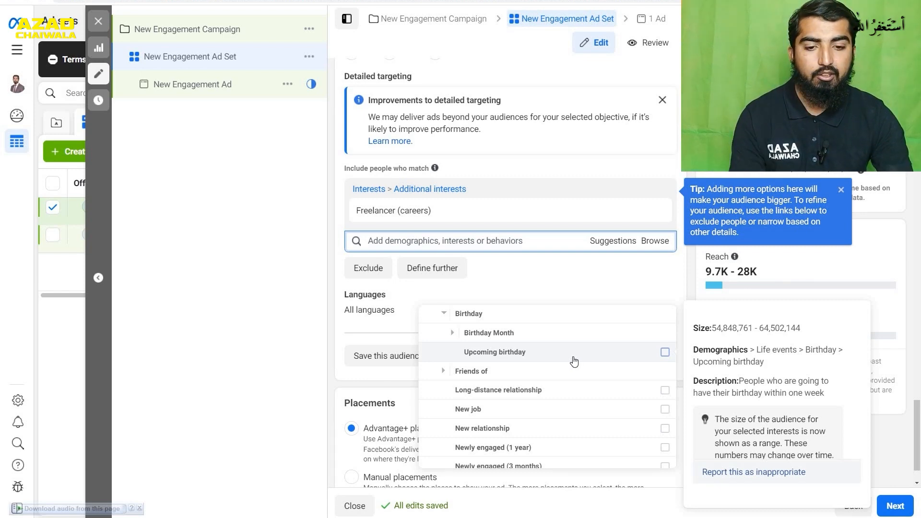
left_click(443, 372)
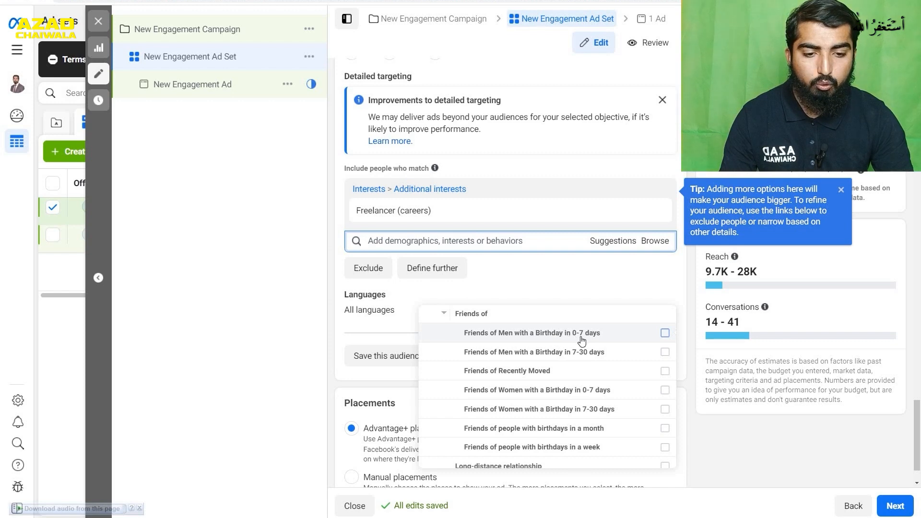
mouse_move(589, 339)
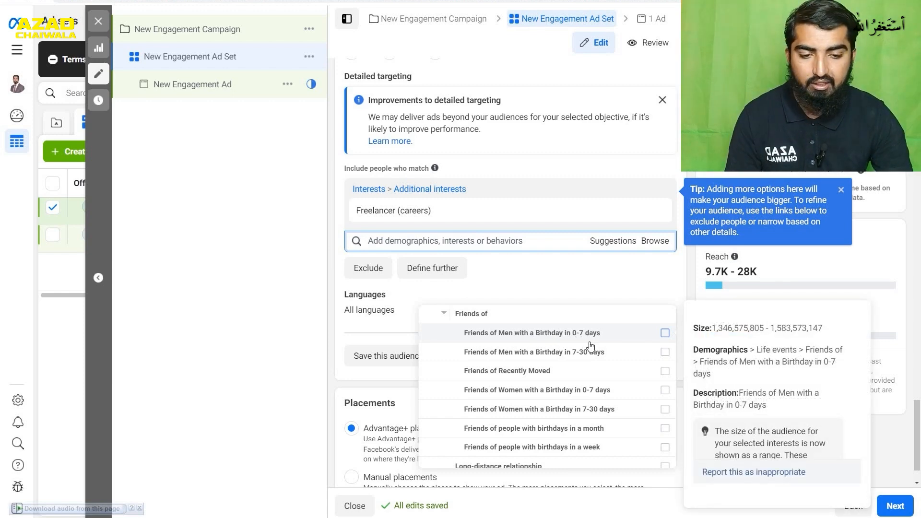
Step: Examine the remaining Life events demographics, from the Friends of birthday options through to Recently moved
scroll(586, 352, "down", 2)
scroll(586, 354, "up", 1)
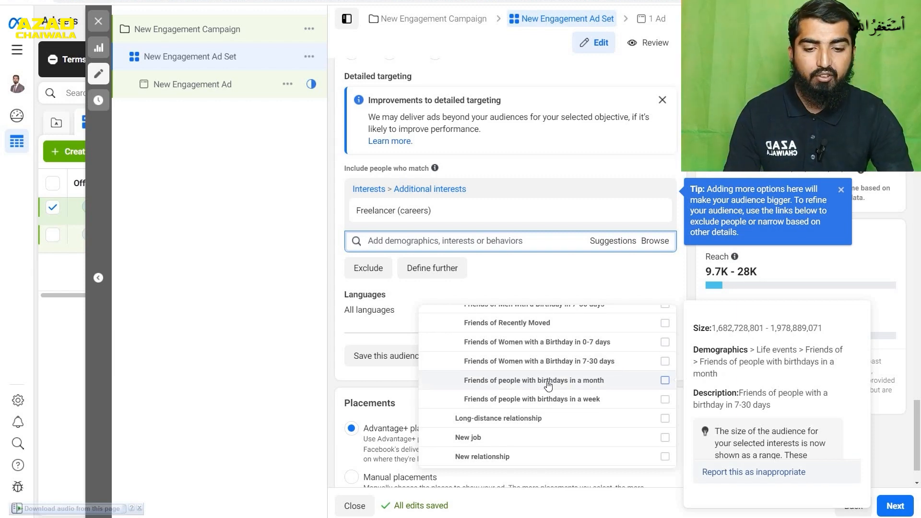
scroll(559, 386, "down", 1)
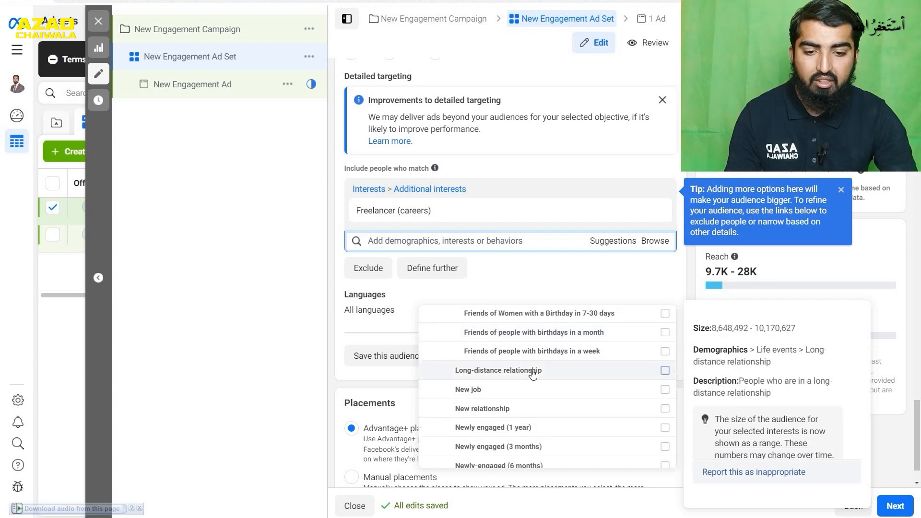
scroll(531, 373, "down", 5)
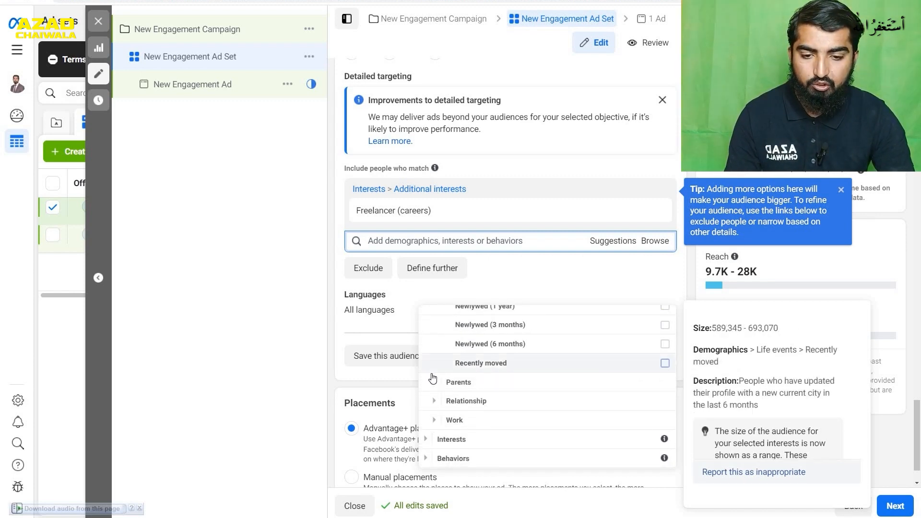
Step: Look through the All parents demographics, add Parents with preteens (09-12 years) to the targeting and remove it again
left_click(434, 383)
left_click(443, 384)
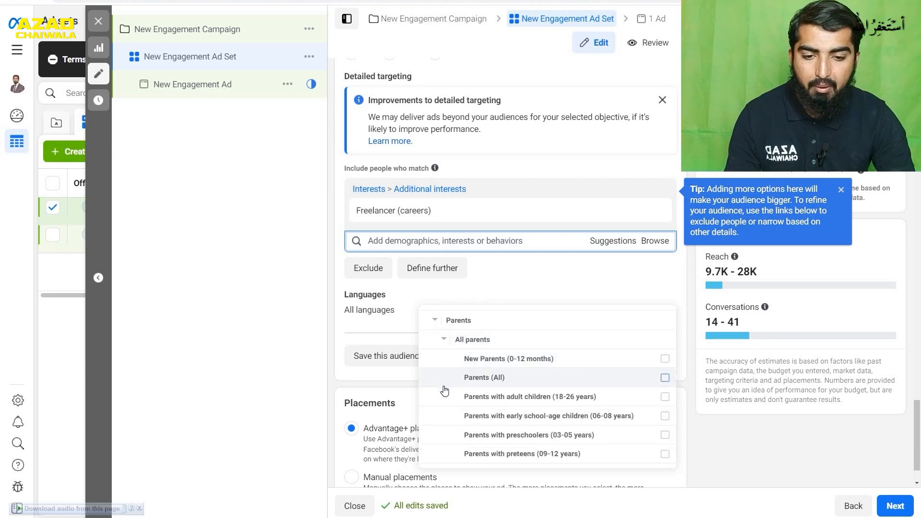
scroll(470, 364, "down", 1)
mouse_move(503, 339)
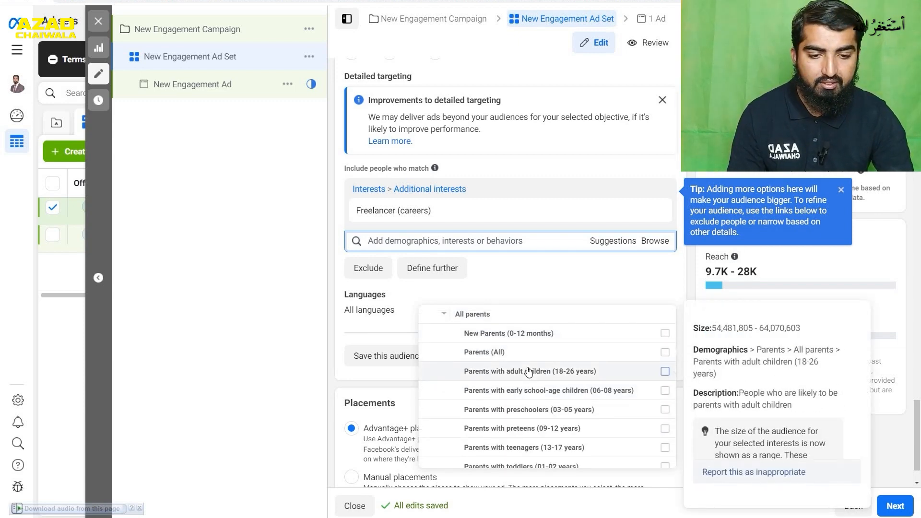
scroll(544, 394, "down", 1)
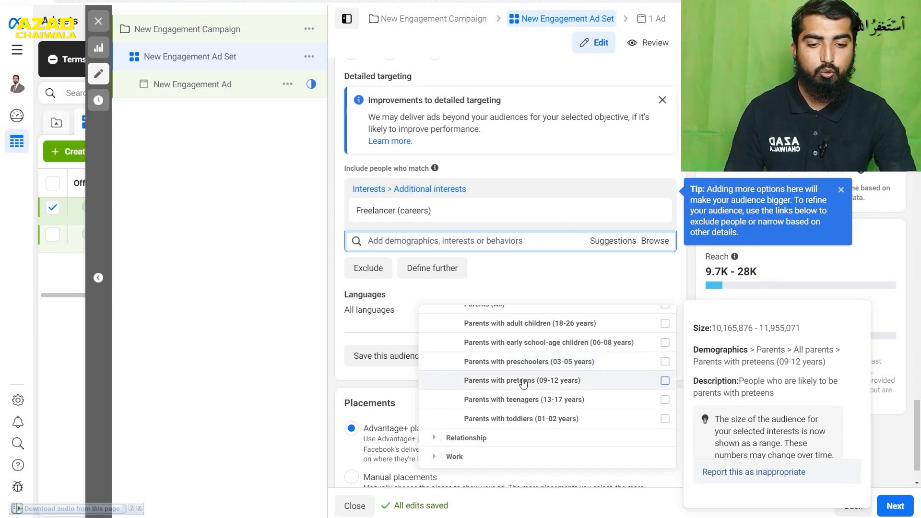
left_click(664, 382)
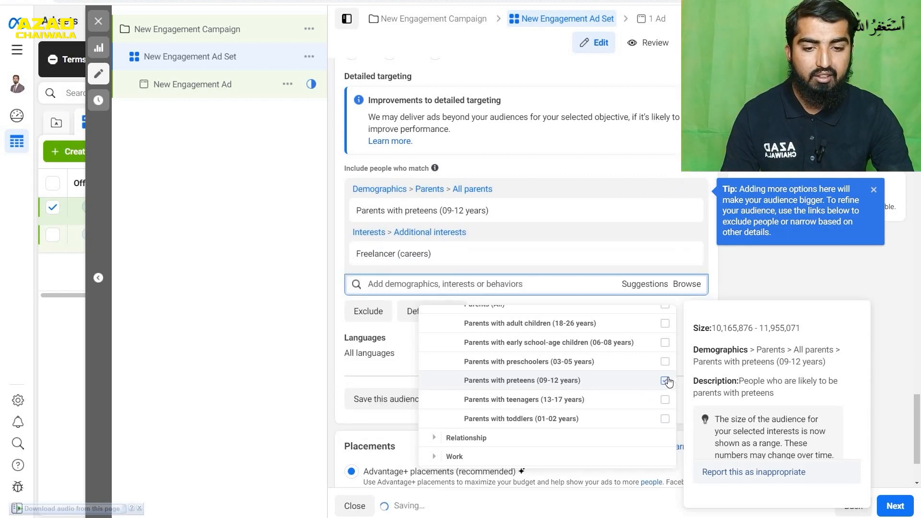
left_click(665, 383)
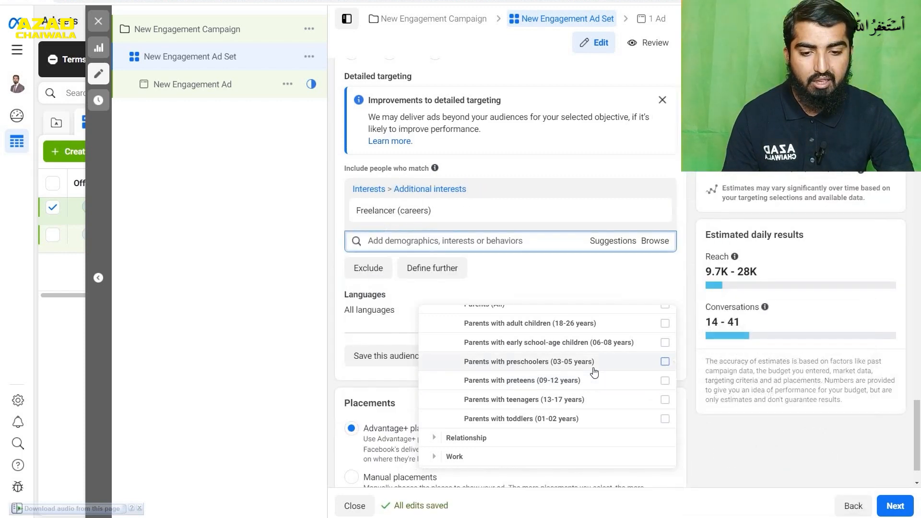
Step: Examine the Work demographics, looking through the Industries options from large business-to-business enterprise employees to Veterans (US)
scroll(585, 376, "down", 1)
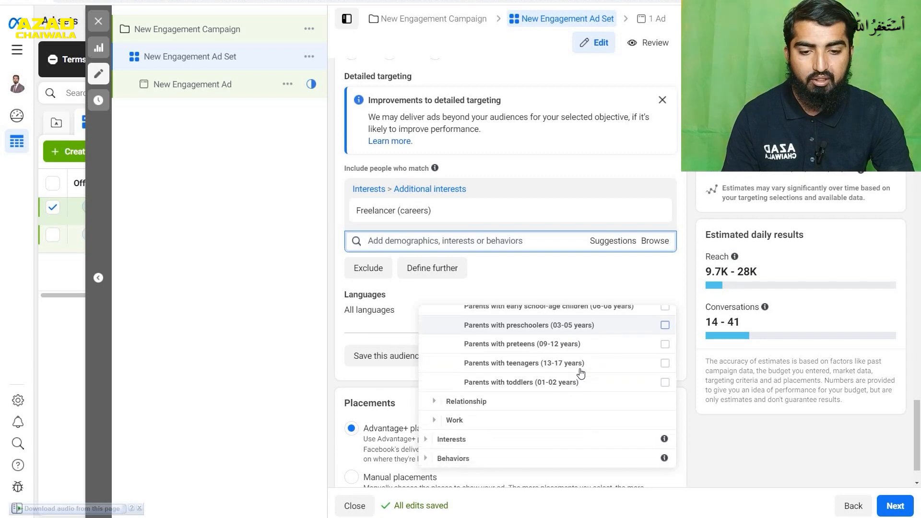
left_click(433, 420)
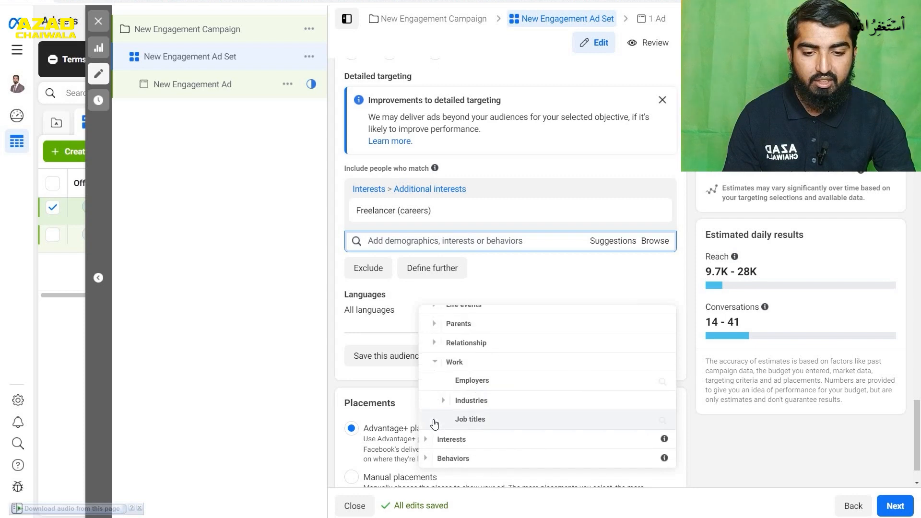
left_click(504, 405)
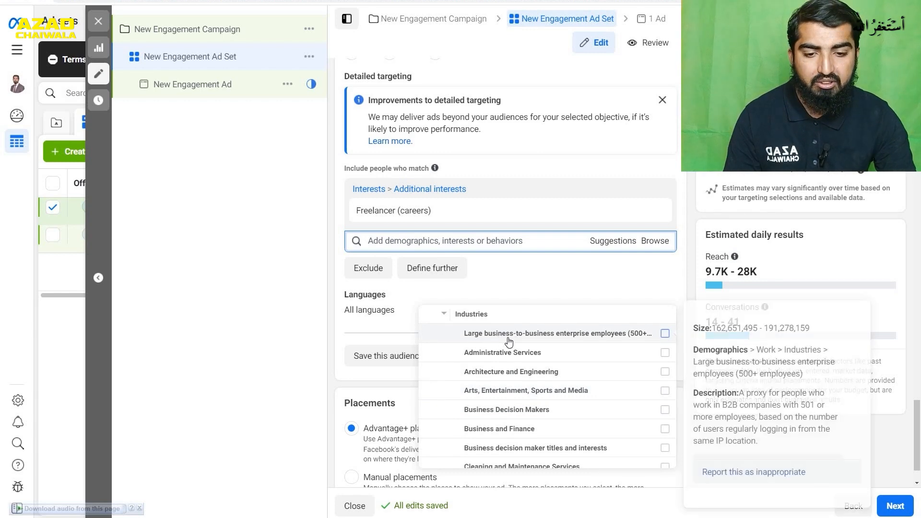
mouse_move(556, 355)
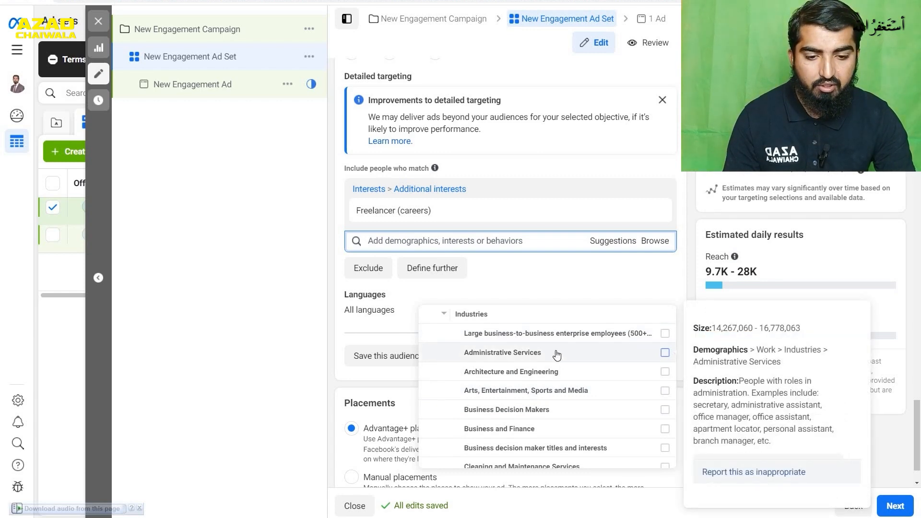
scroll(524, 374, "down", 6)
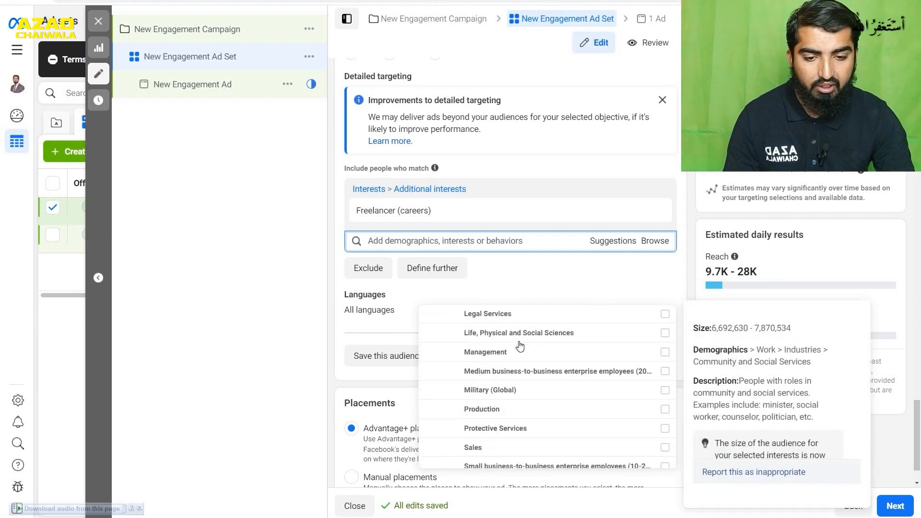
scroll(519, 346, "down", 3)
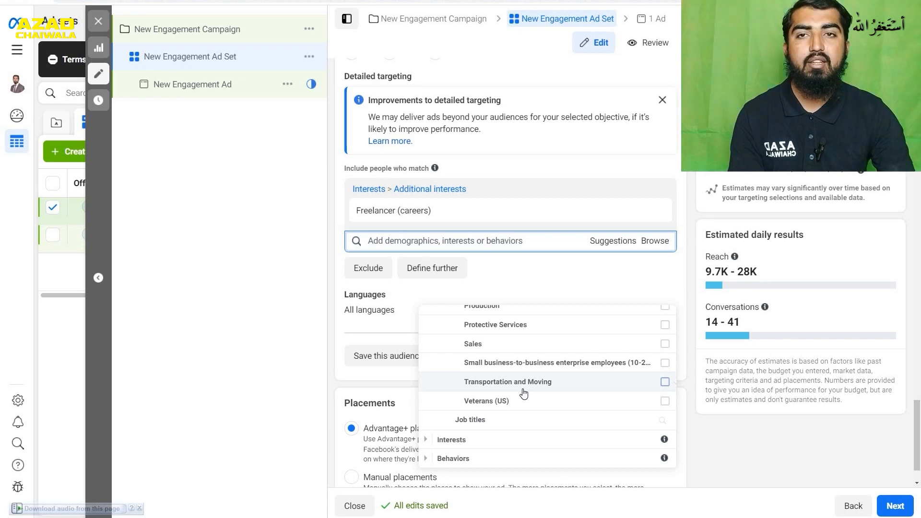
mouse_move(523, 393)
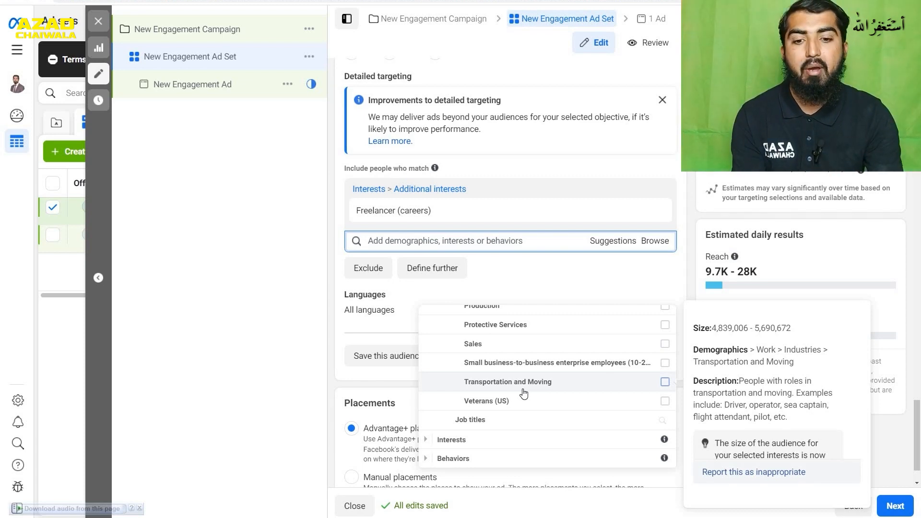
Step: Add all Technology (computers & electronics) interests to the detailed targeting, looking through its Computers options
left_click(430, 439)
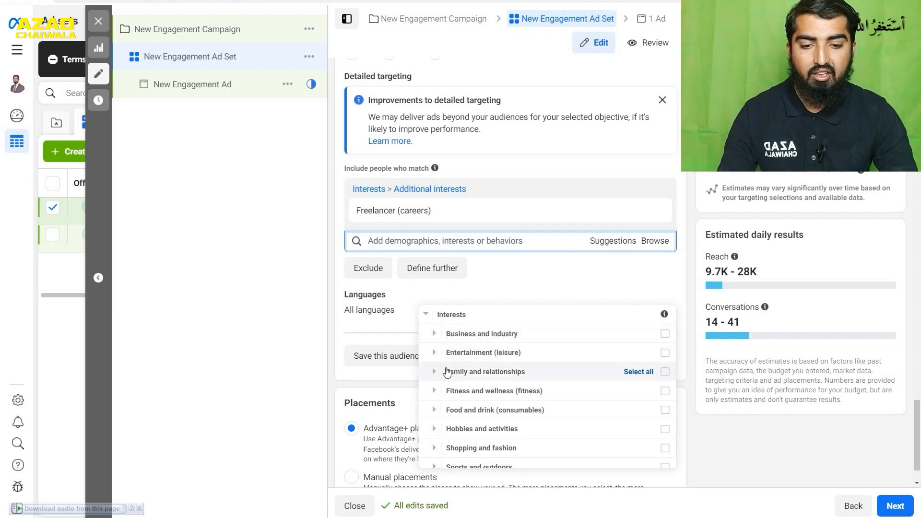
scroll(535, 365, "down", 2)
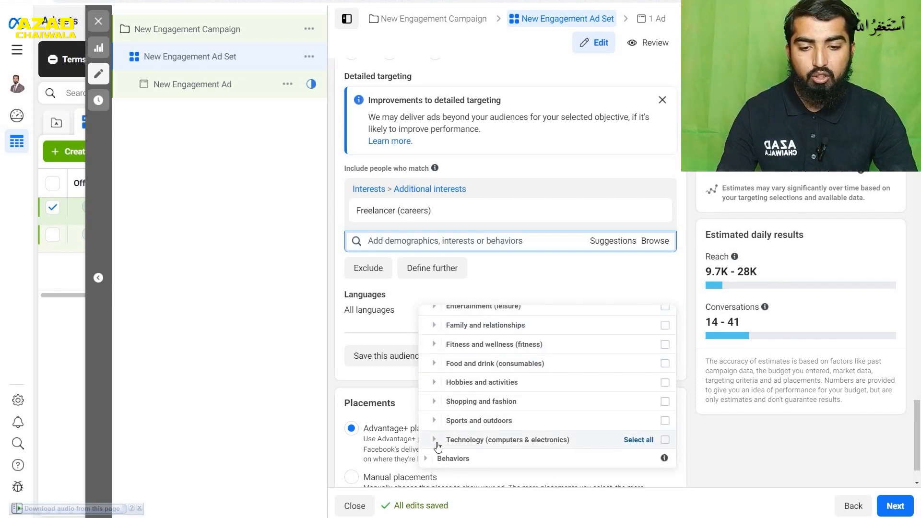
left_click(434, 441)
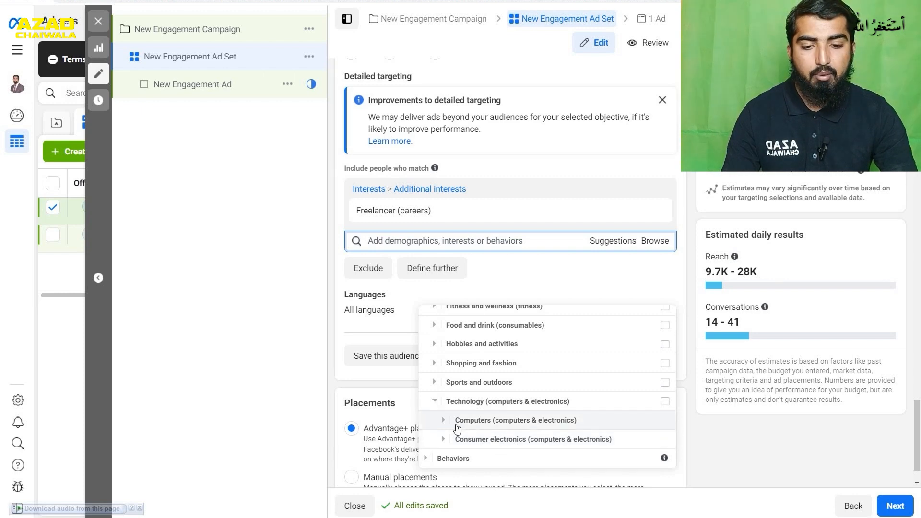
left_click(441, 422)
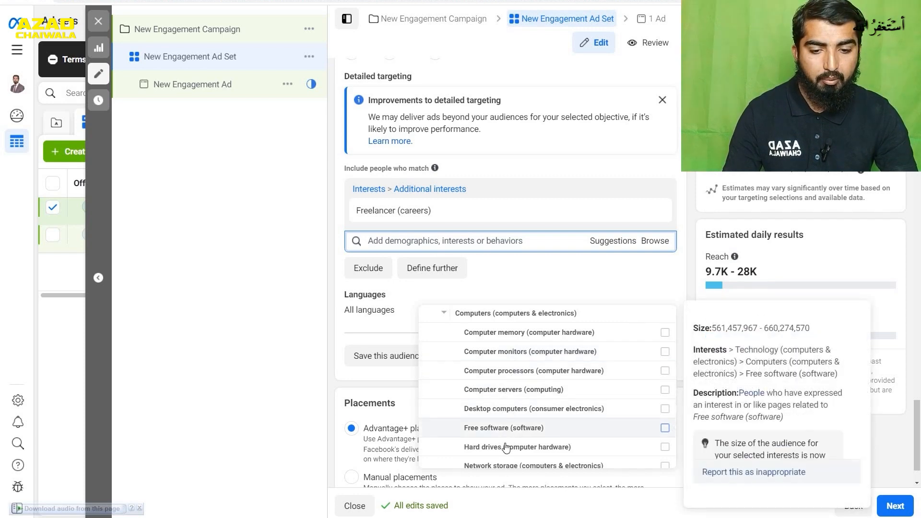
scroll(507, 434, "up", 3)
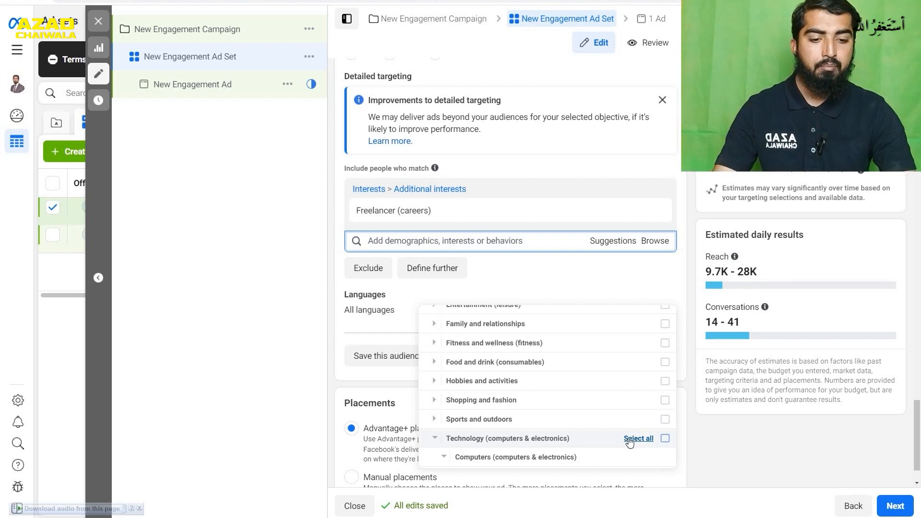
left_click(630, 441)
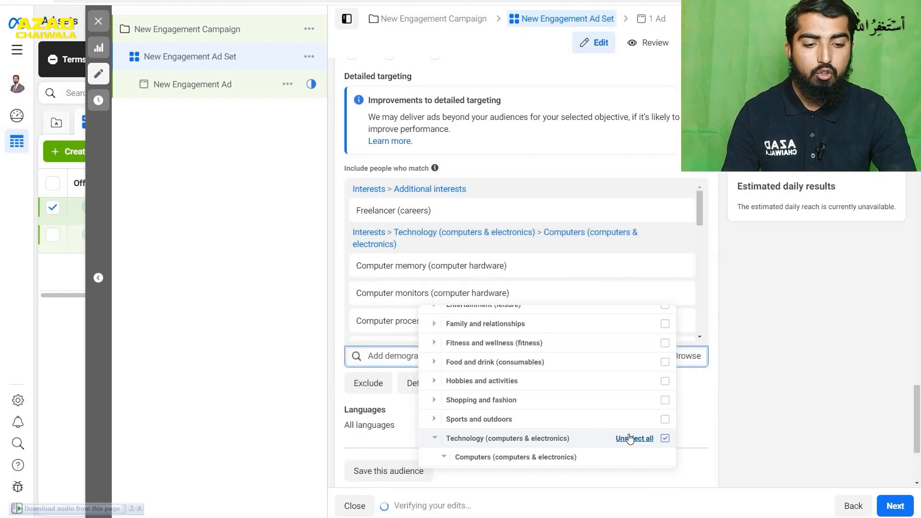
scroll(631, 422, "down", 5)
scroll(620, 384, "up", 4)
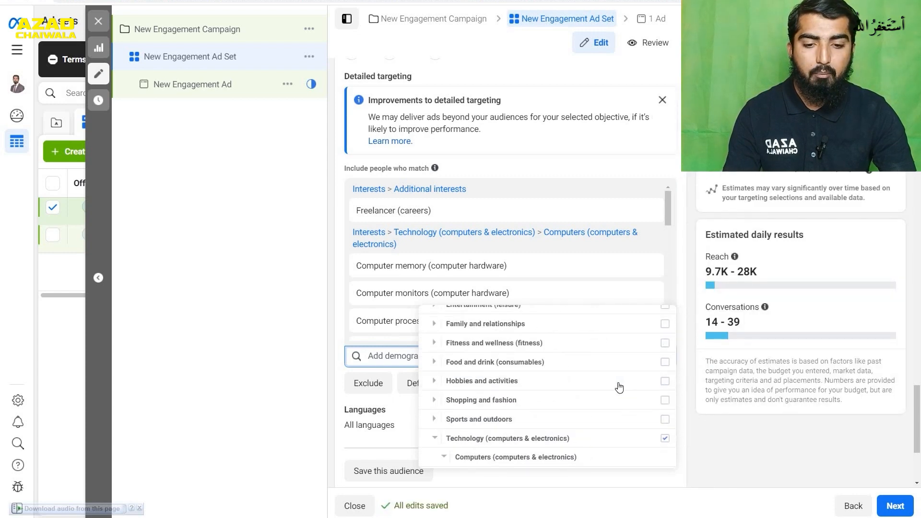
Step: Review the Interests categories and expand Behaviors to look through its list of categories
scroll(448, 443, "up", 2)
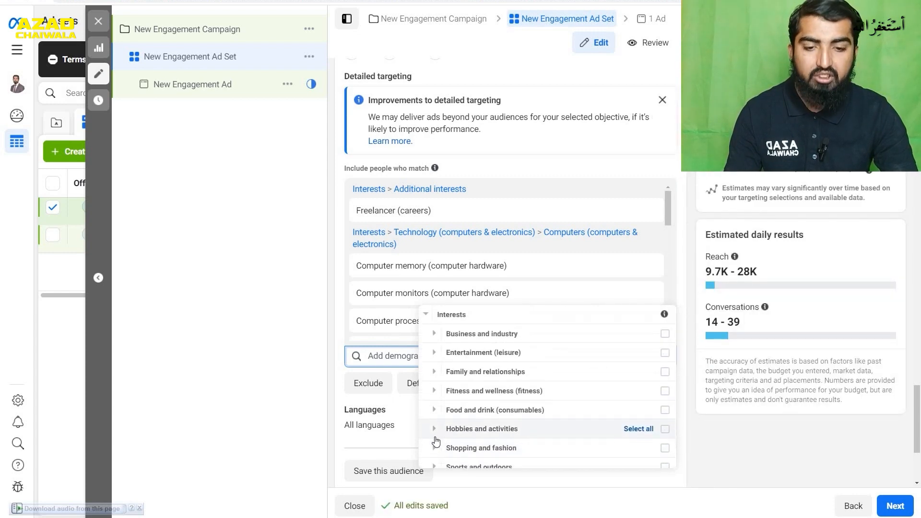
scroll(546, 382, "up", 1)
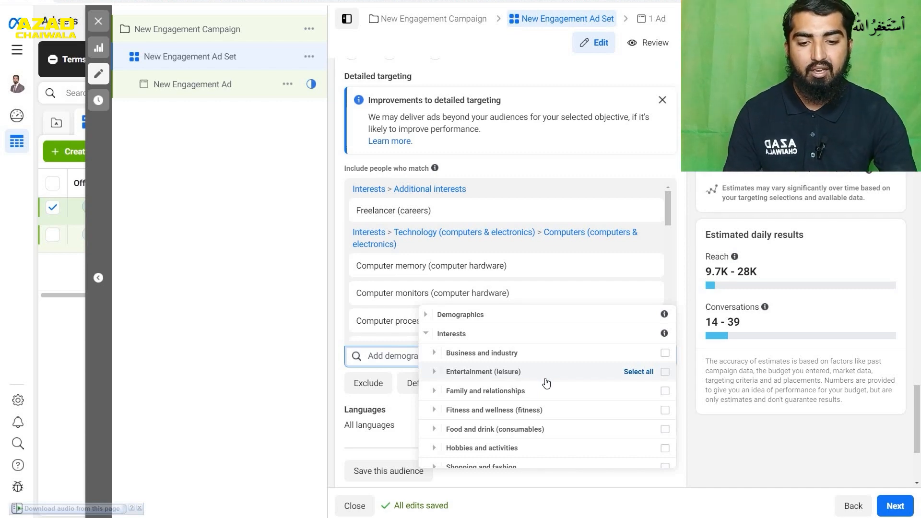
scroll(545, 382, "down", 2)
scroll(428, 461, "down", 5)
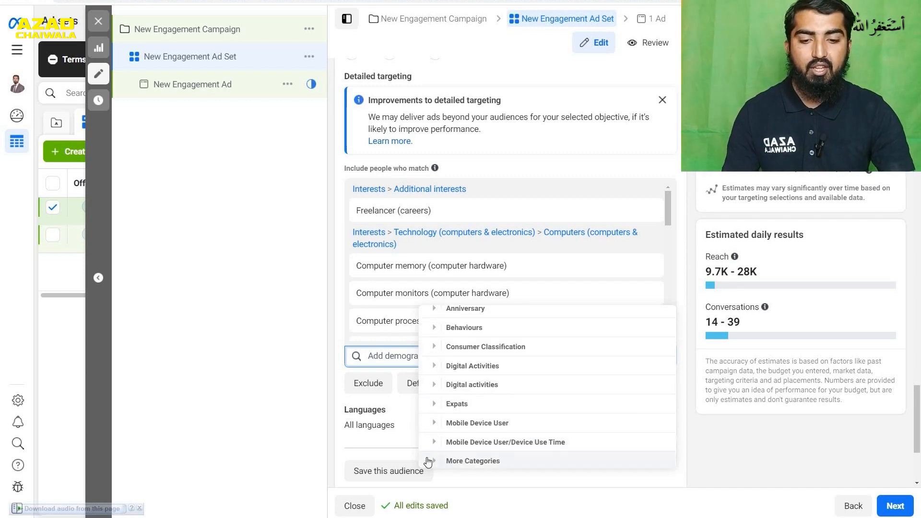
scroll(456, 411, "up", 1)
scroll(516, 381, "down", 2)
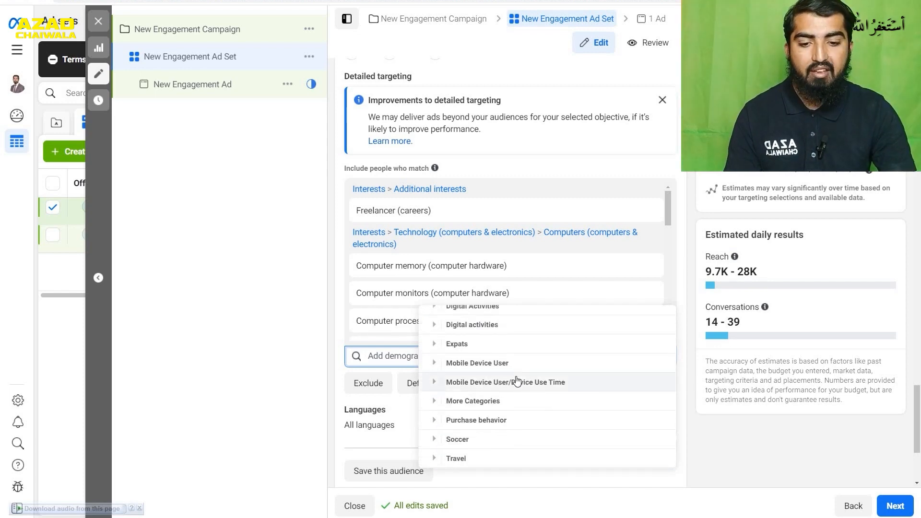
scroll(516, 380, "up", 3)
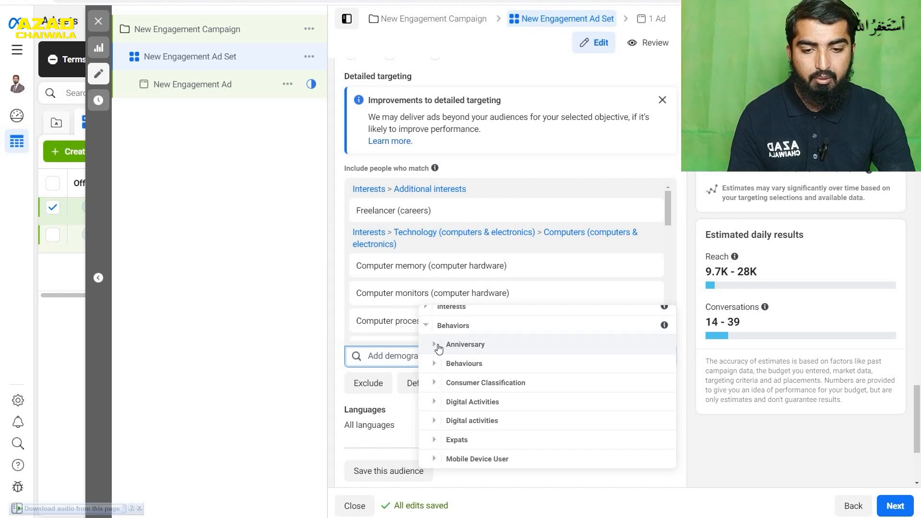
Step: Examine the Behaviors options under Anniversary, Purchase behaviours and Digital Activities without selecting any
left_click(447, 352)
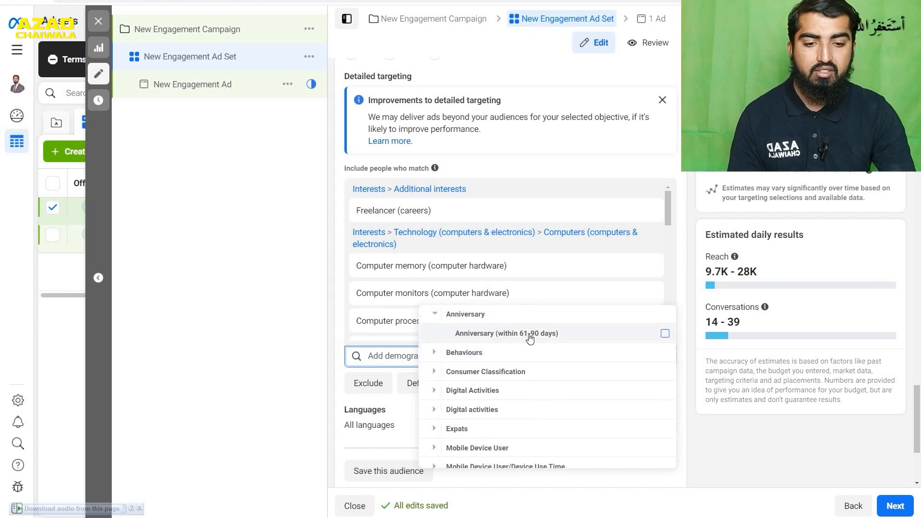
mouse_move(530, 338)
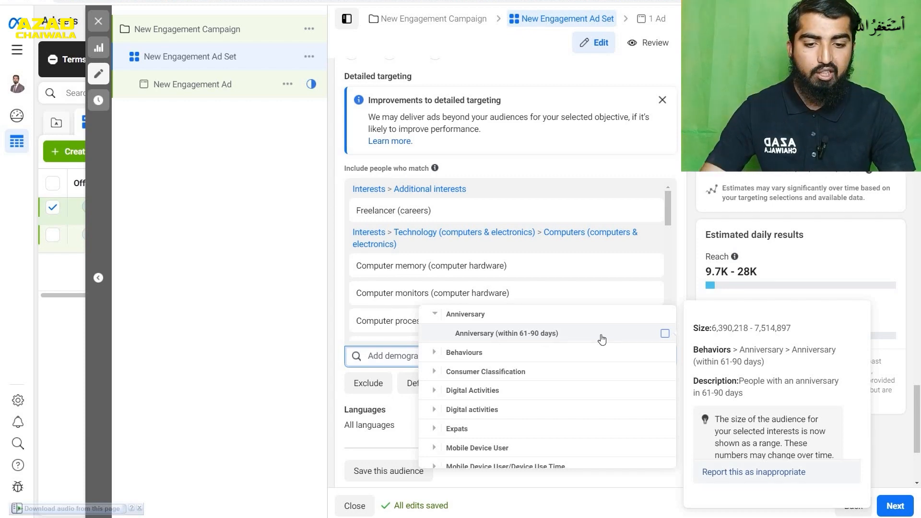
left_click(436, 355)
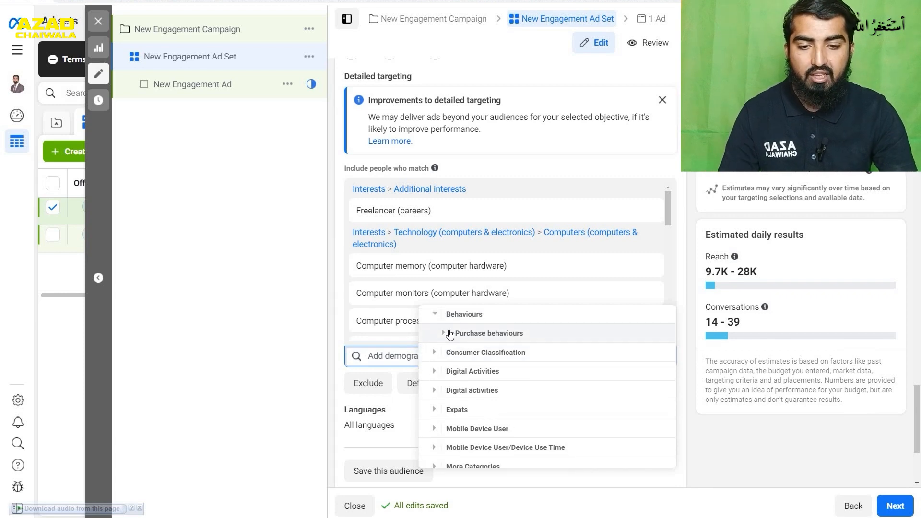
left_click(447, 334)
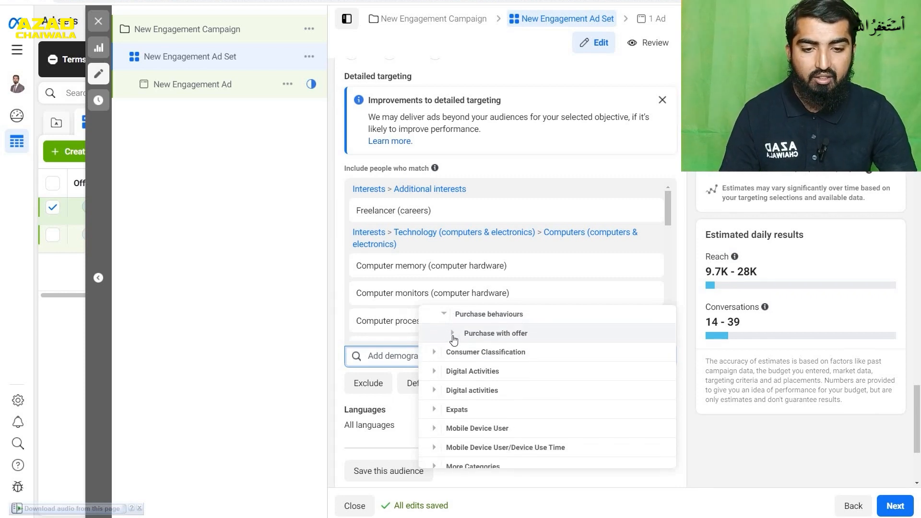
left_click(453, 336)
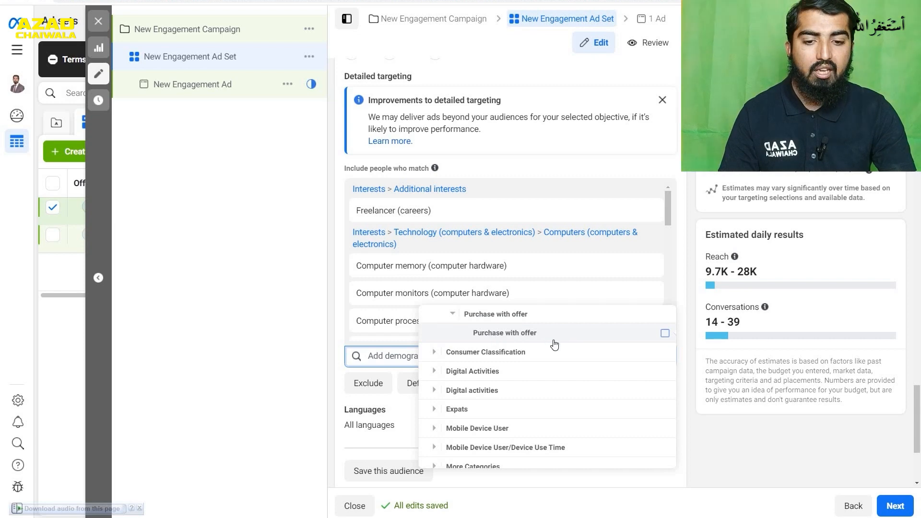
mouse_move(618, 336)
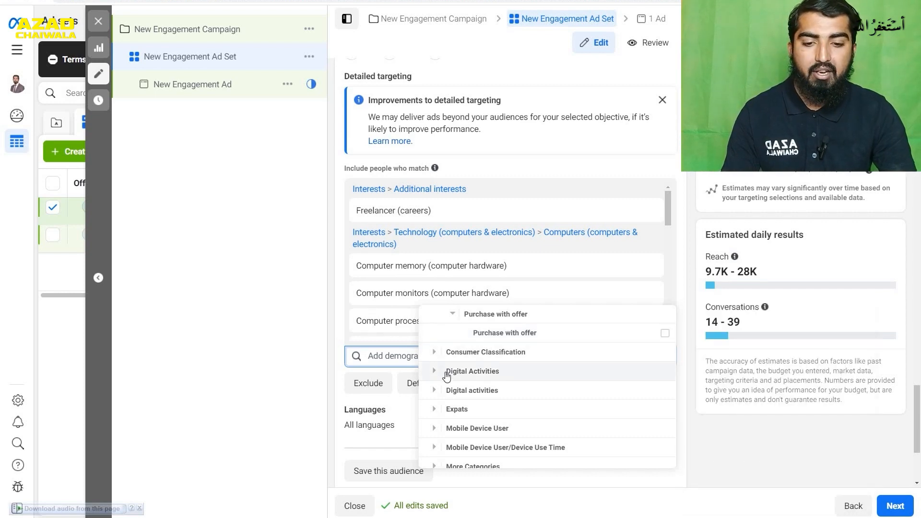
left_click(440, 372)
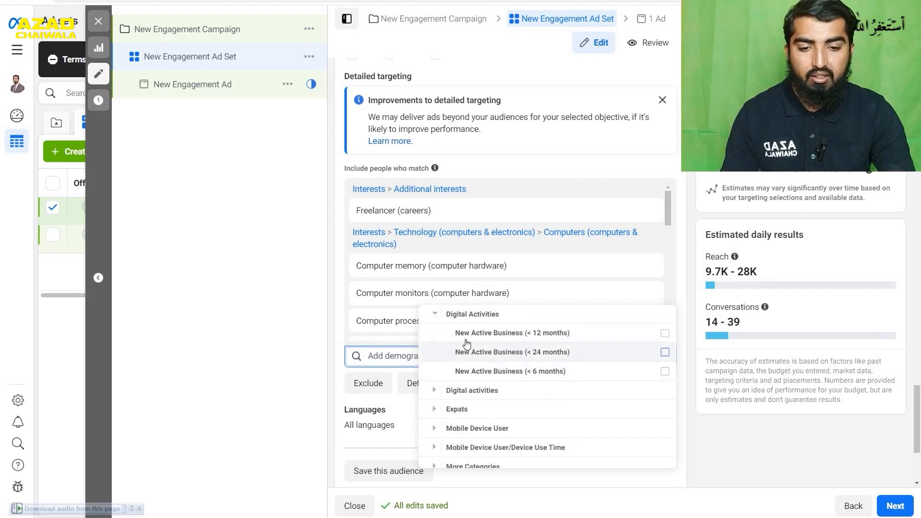
mouse_move(465, 342)
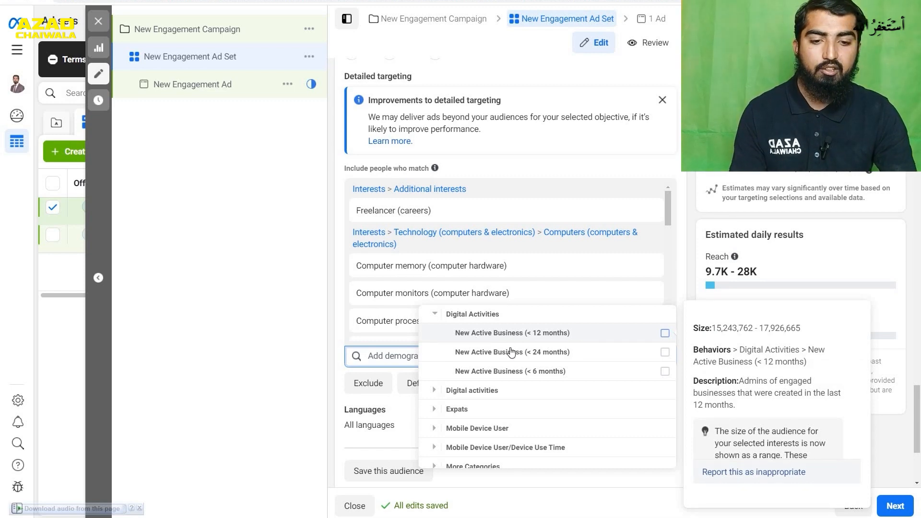
Step: Examine the New Active Business behaviors and the Digital activities options, from Facebook Payments users to Technology early adopters
mouse_move(509, 353)
mouse_move(484, 372)
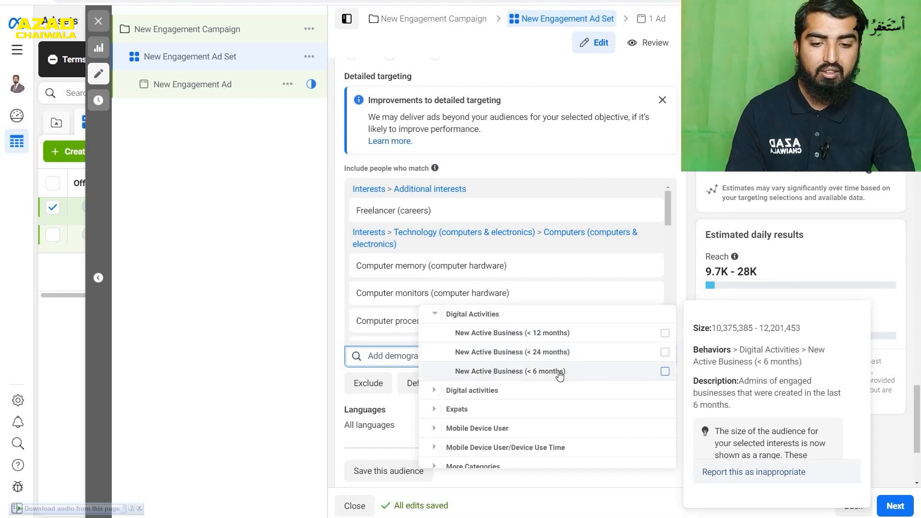
mouse_move(580, 366)
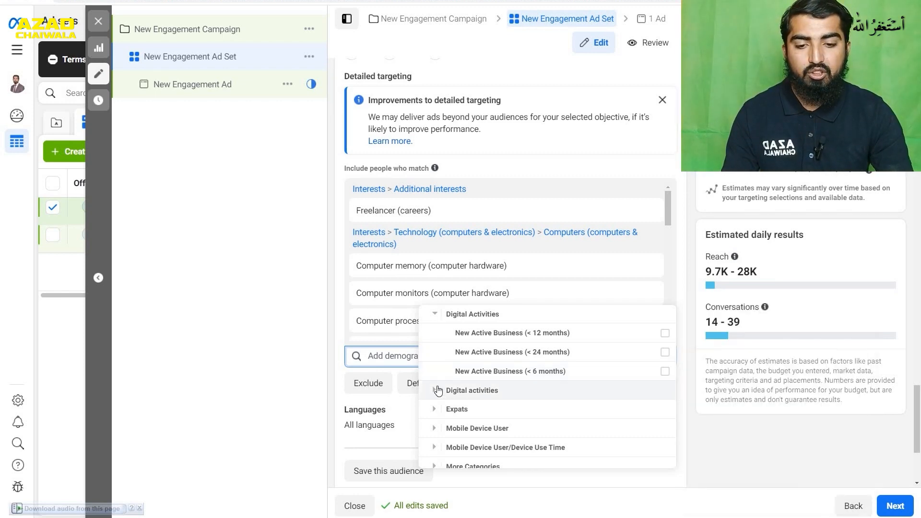
left_click(438, 391)
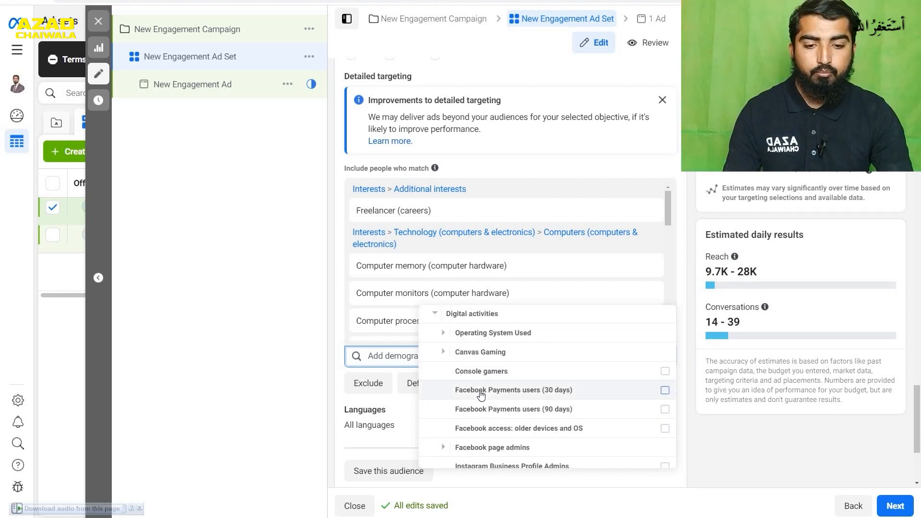
mouse_move(480, 394)
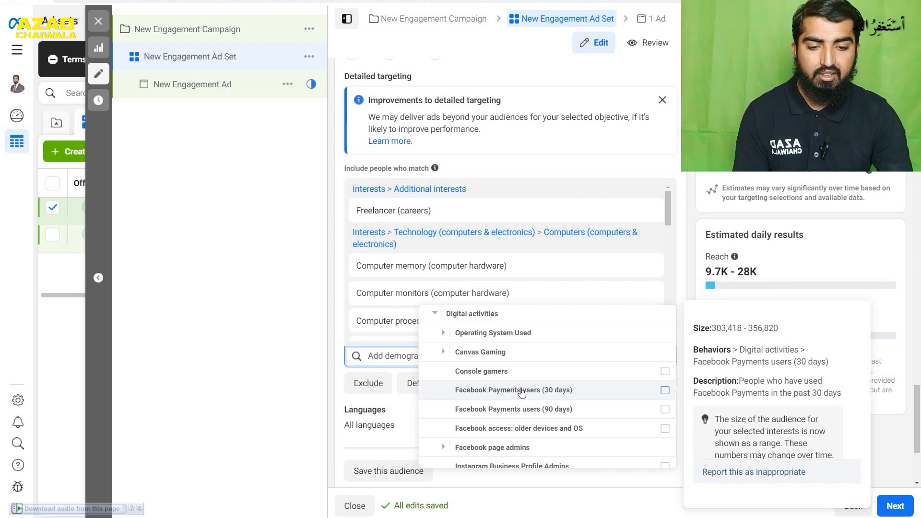
mouse_move(515, 406)
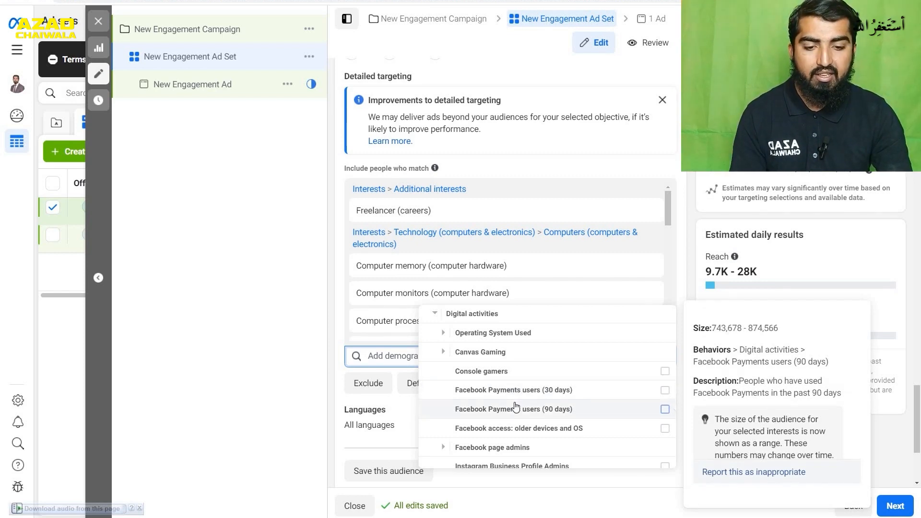
mouse_move(517, 430)
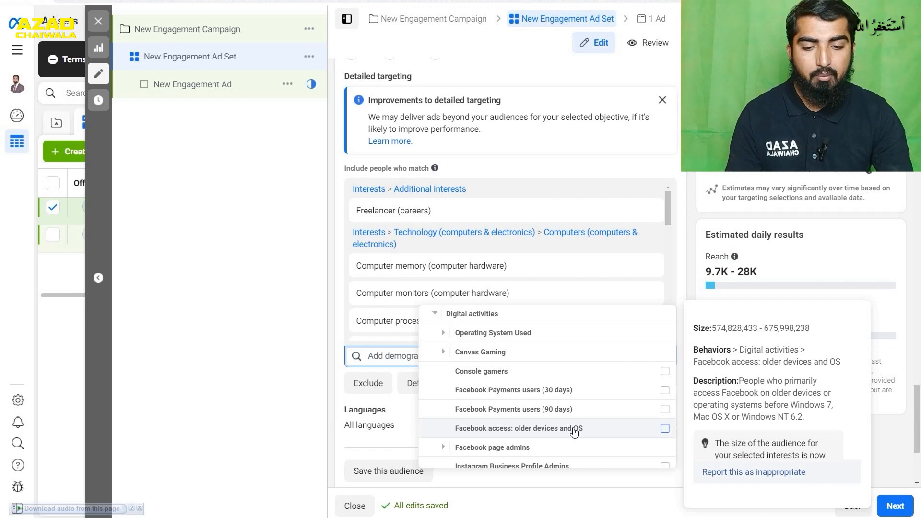
scroll(555, 413, "down", 1)
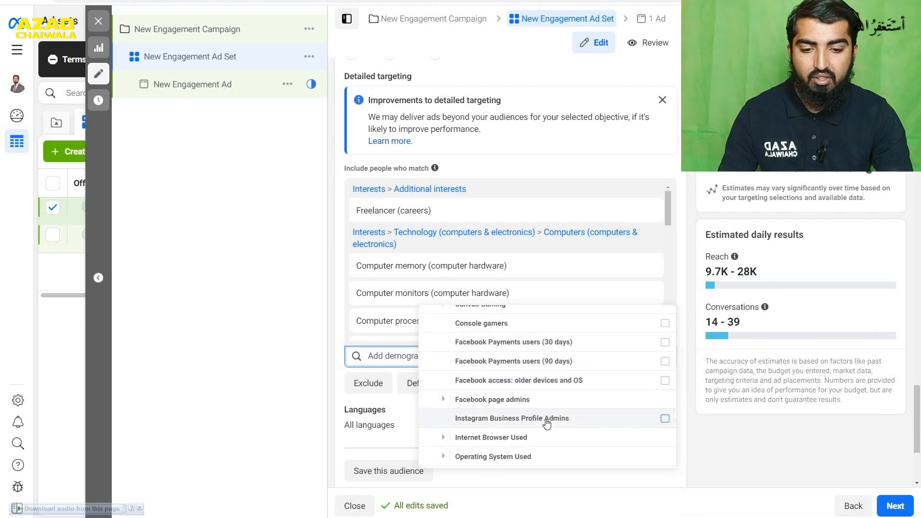
scroll(544, 425, "down", 1)
scroll(537, 382, "down", 3)
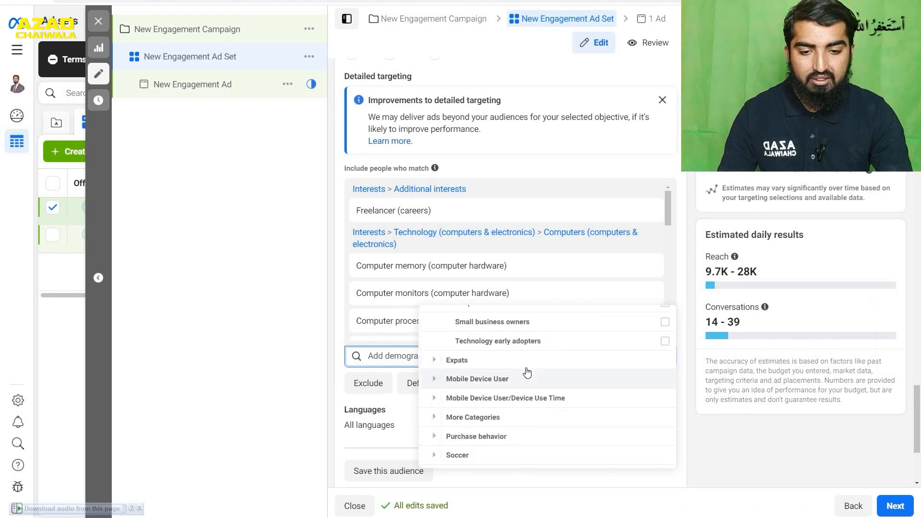
Step: Look through the Mobile Device User behaviors without selecting any, and close the list of targeting categories
scroll(542, 369, "down", 1)
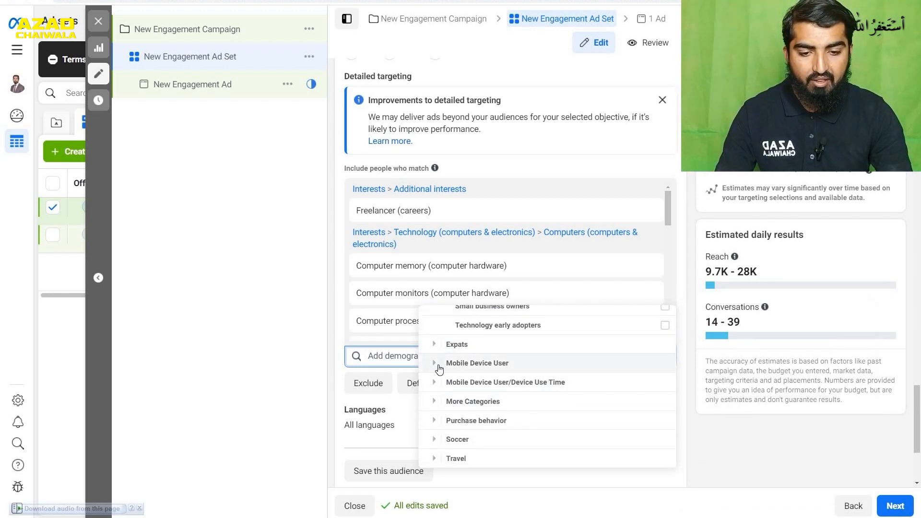
left_click(434, 363)
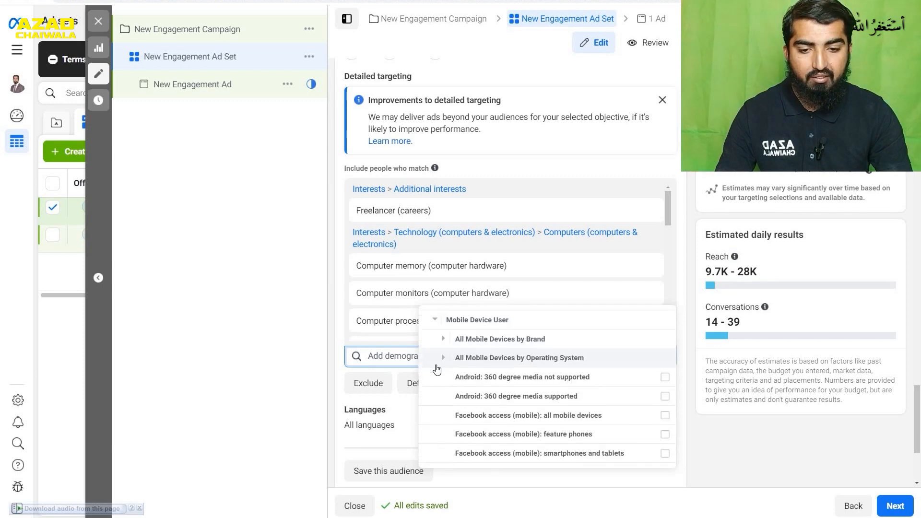
scroll(437, 364, "down", 1)
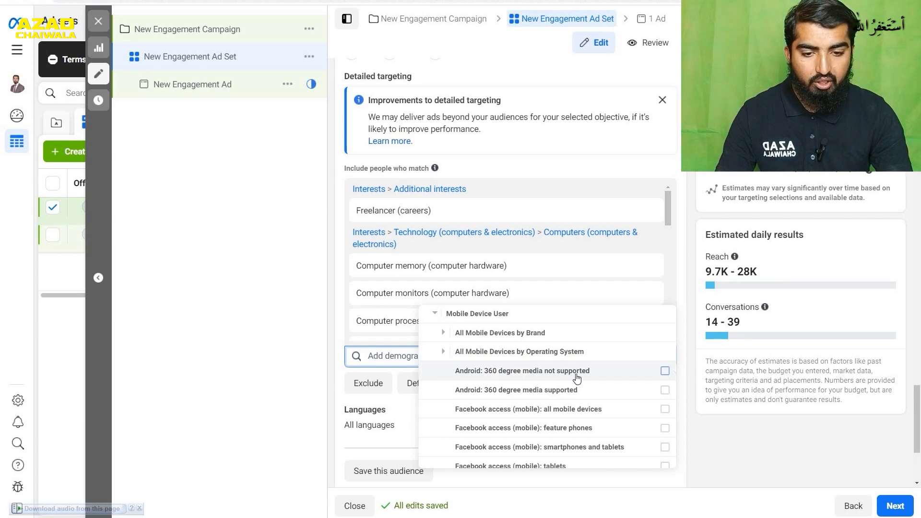
mouse_move(487, 416)
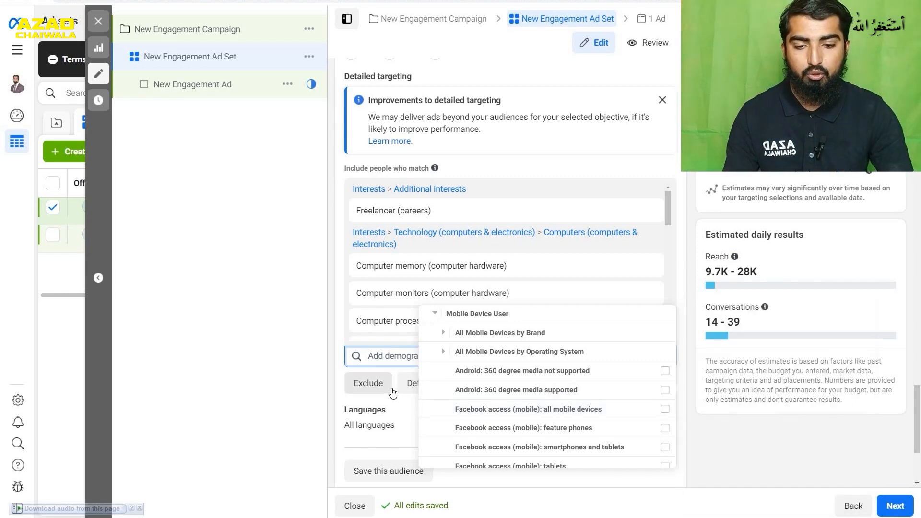
scroll(387, 367, "down", 2)
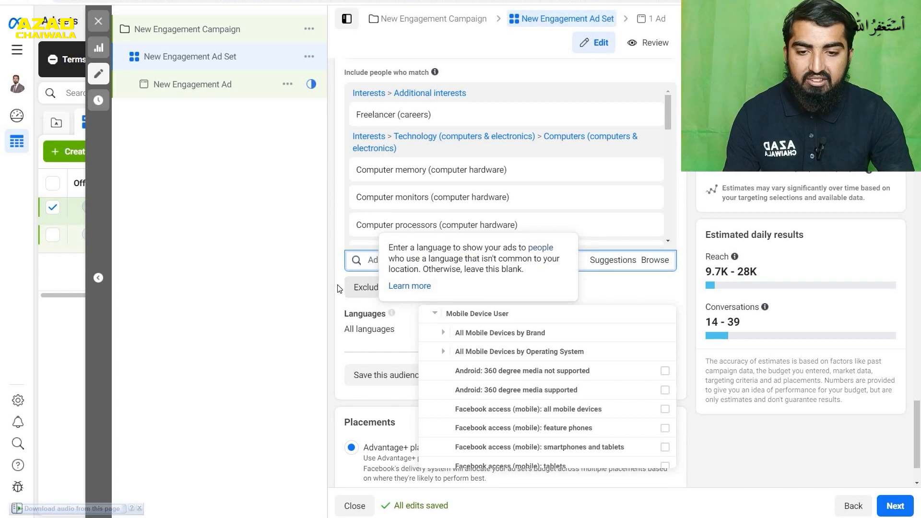
left_click(395, 261)
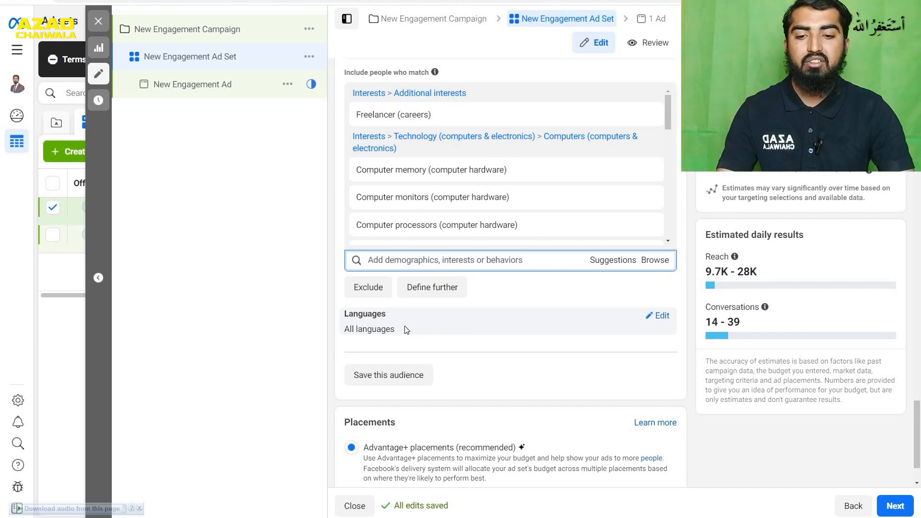
Step: Restrict the audience languages to Urdu and English (All)
left_click(659, 318)
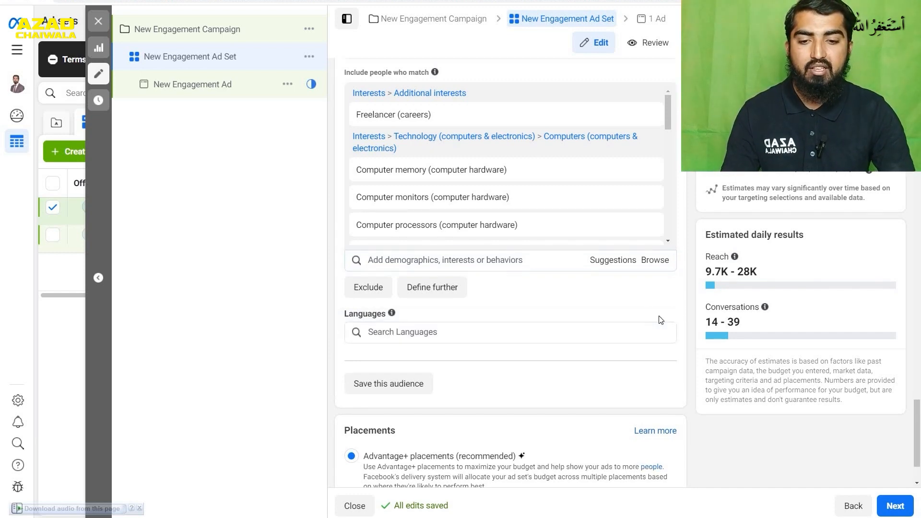
left_click(484, 333)
type("urud")
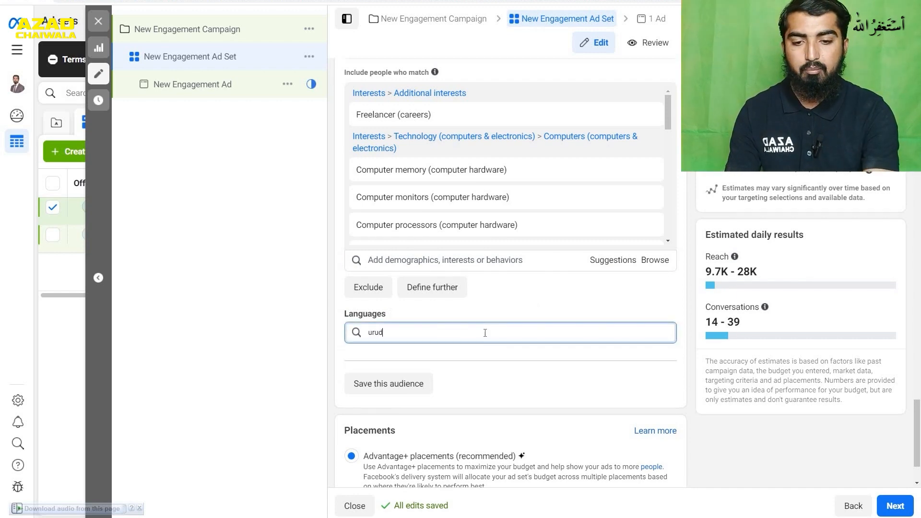
type("u")
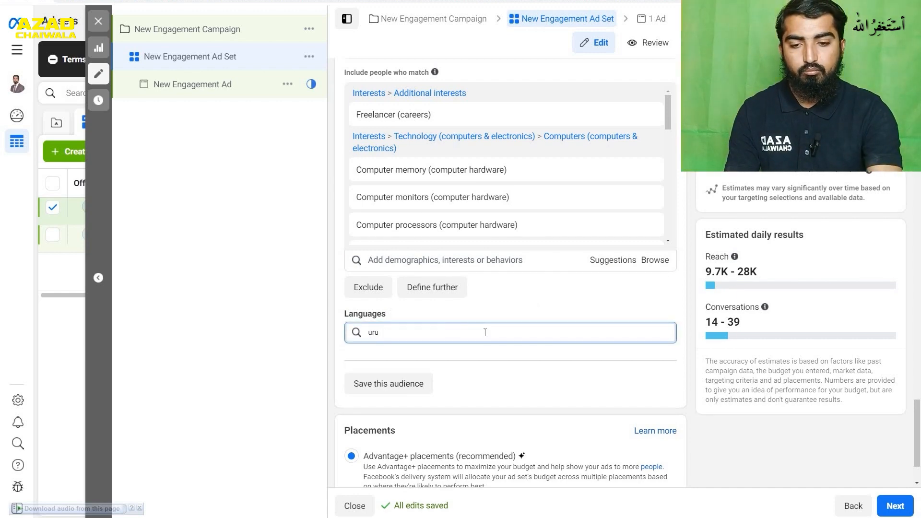
key("BackSpace")
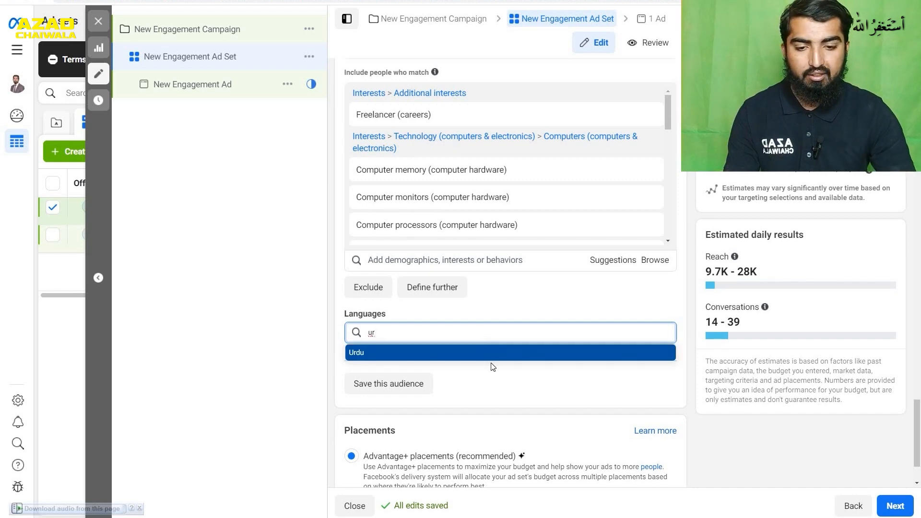
left_click(496, 353)
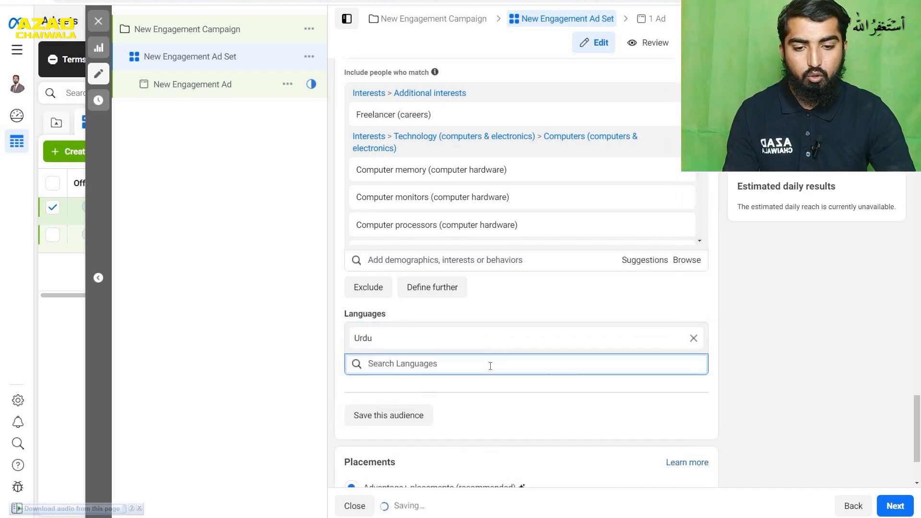
type("english")
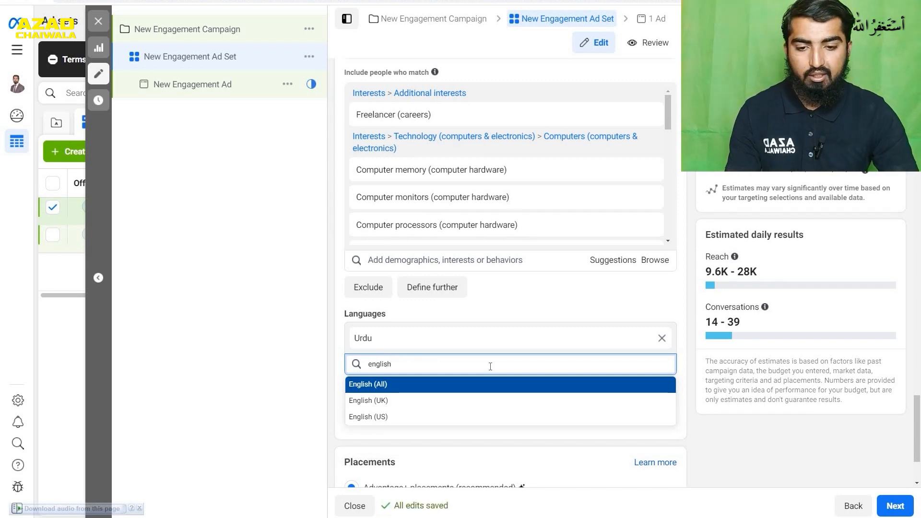
left_click(396, 385)
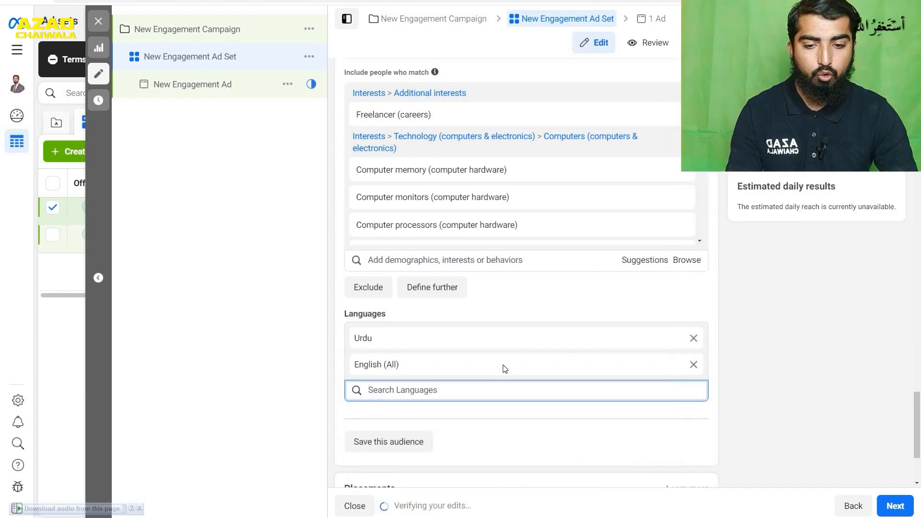